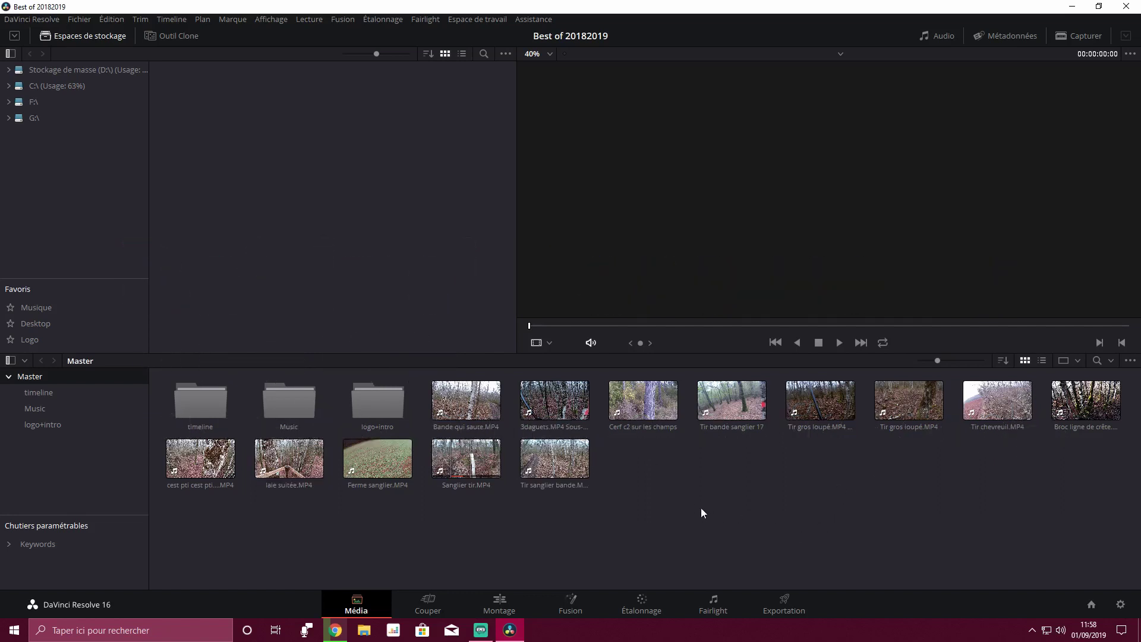
Step: Review the contents of the timeline, Music and logo+intro bins, finishing in the Master bin
{"action": "left_click", "coordinate": [46, 396]}
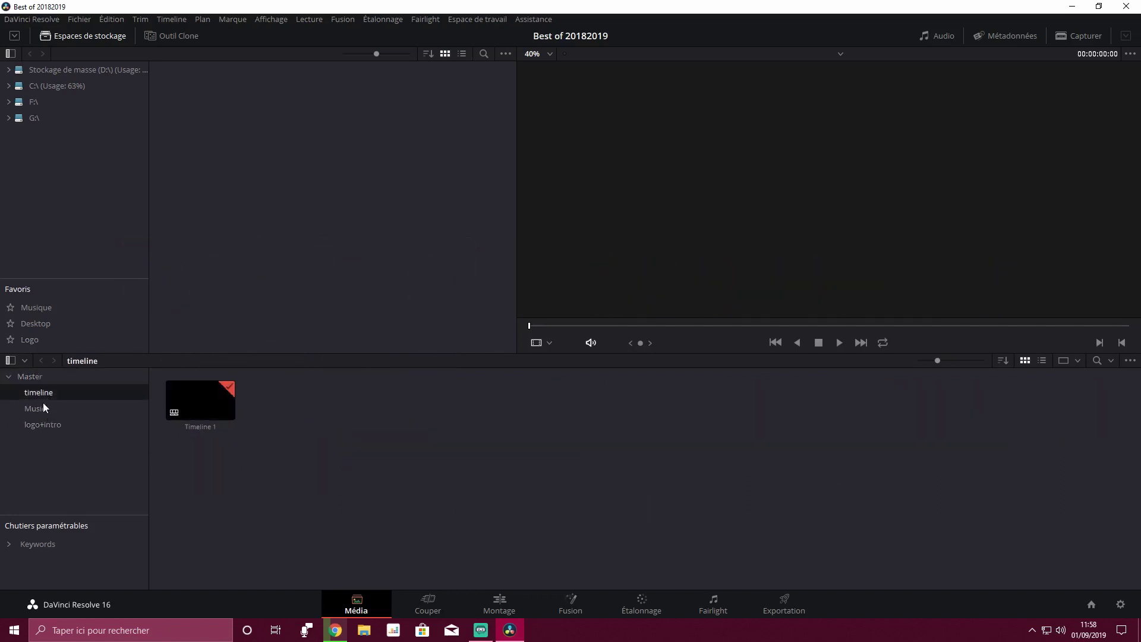
{"action": "left_click", "coordinate": [41, 409]}
{"action": "left_click", "coordinate": [48, 426]}
{"action": "left_click", "coordinate": [45, 411]}
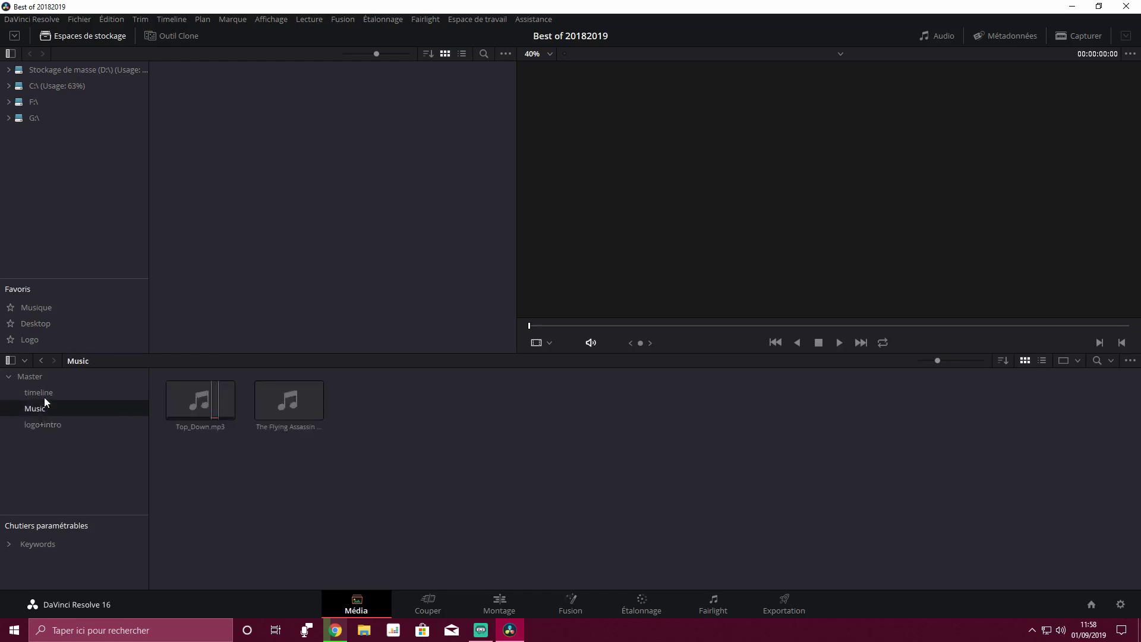
{"action": "left_click", "coordinate": [42, 393]}
{"action": "left_click", "coordinate": [36, 378]}
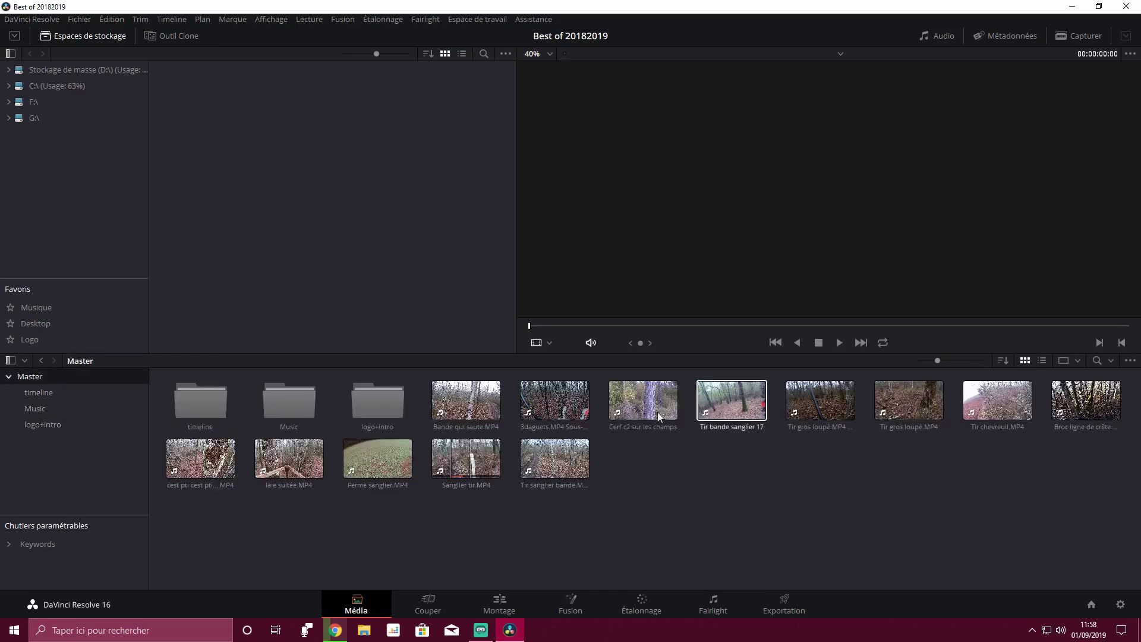
Step: Create a new bin named test under Master and move the Sanglier tir.MP4 clip into it
{"action": "right_click", "coordinate": [55, 448]}
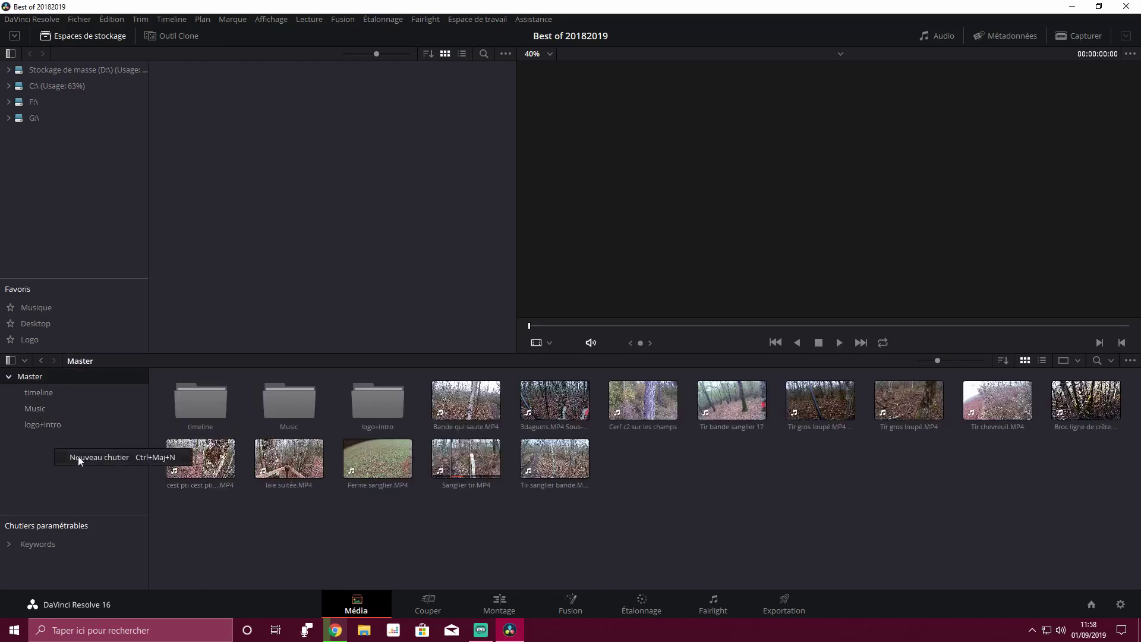
{"action": "left_click", "coordinate": [95, 458]}
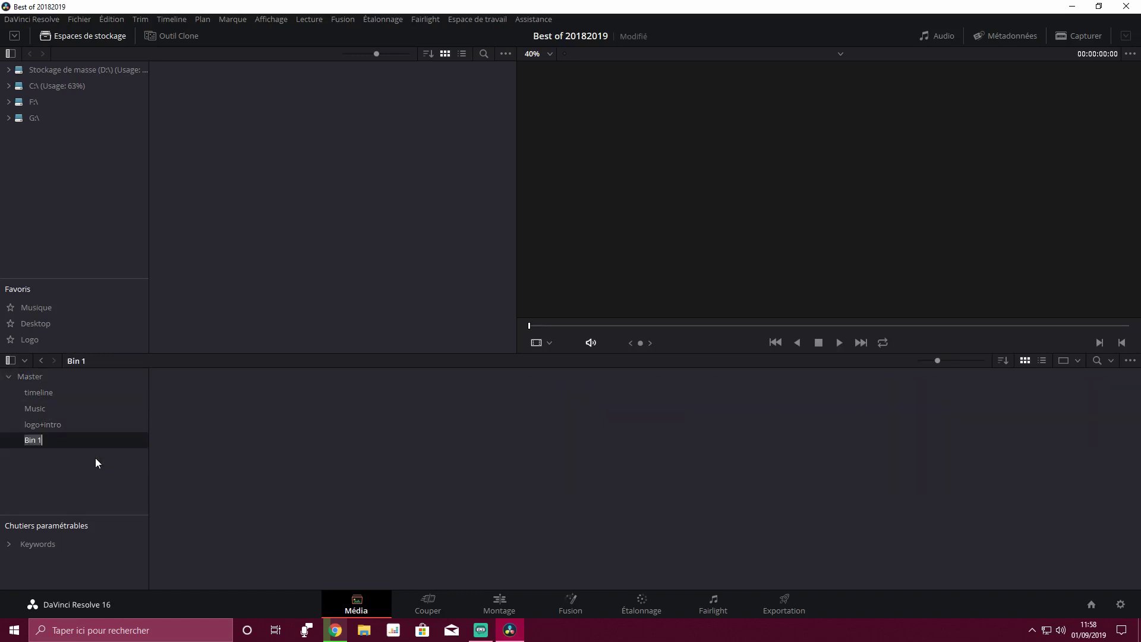
{"action": "type", "text": "test"}
{"action": "key", "text": "Return"}
{"action": "left_click", "coordinate": [29, 379]}
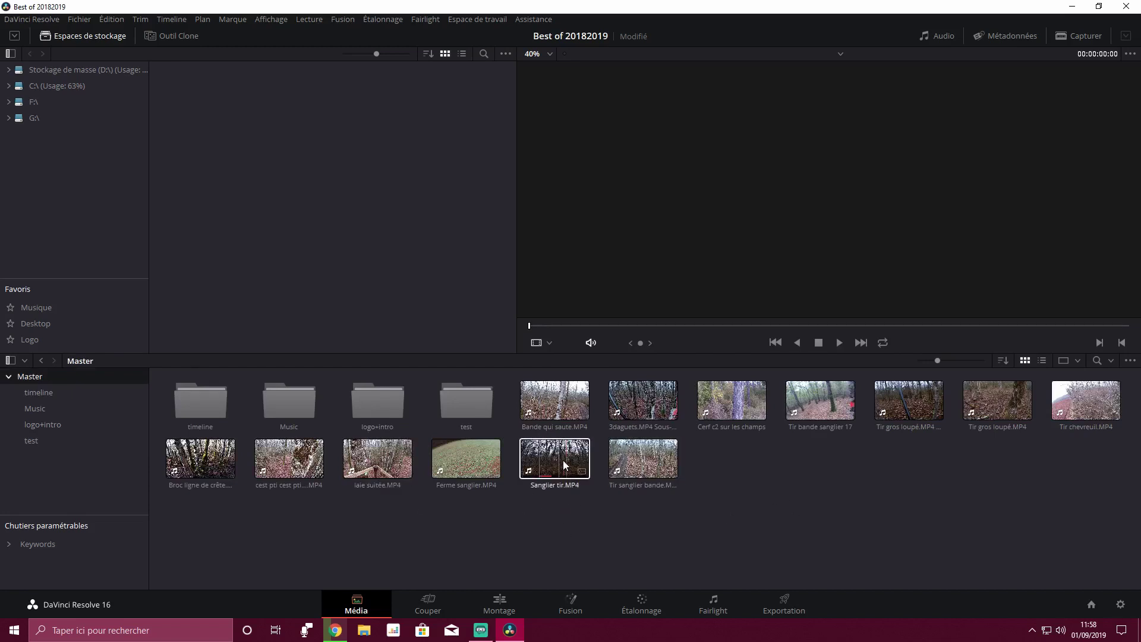
{"action": "left_click_drag", "start_coordinate": [563, 460], "coordinate": [33, 447]}
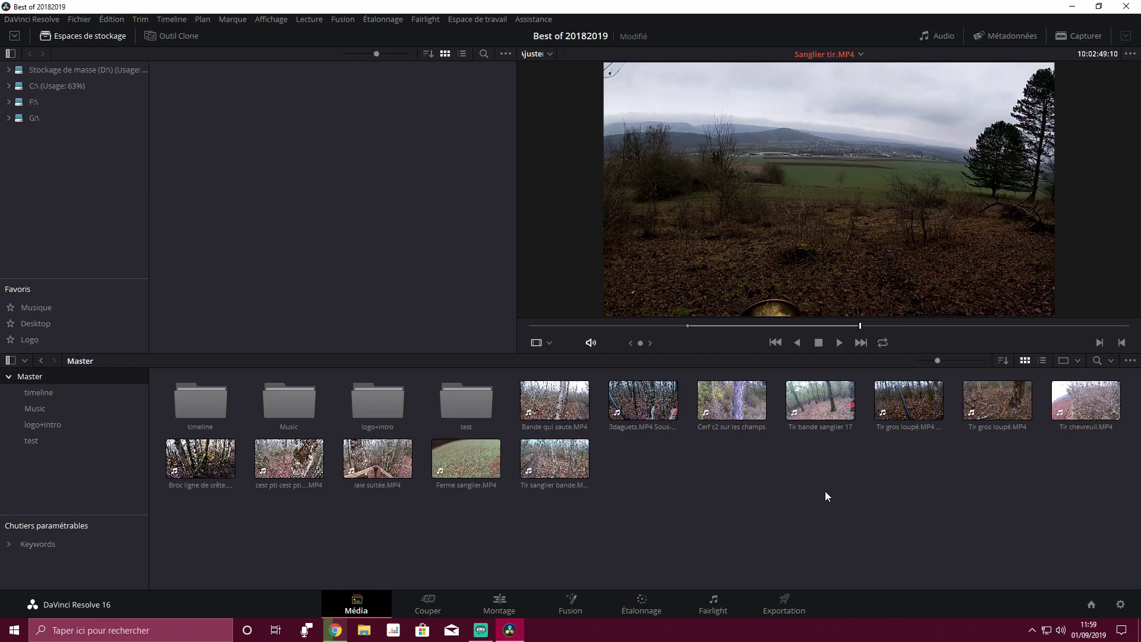
Step: In the project settings, set the optimized media resolution to Demi and its format to DNxHR HQ, then save
{"action": "left_click", "coordinate": [1121, 605]}
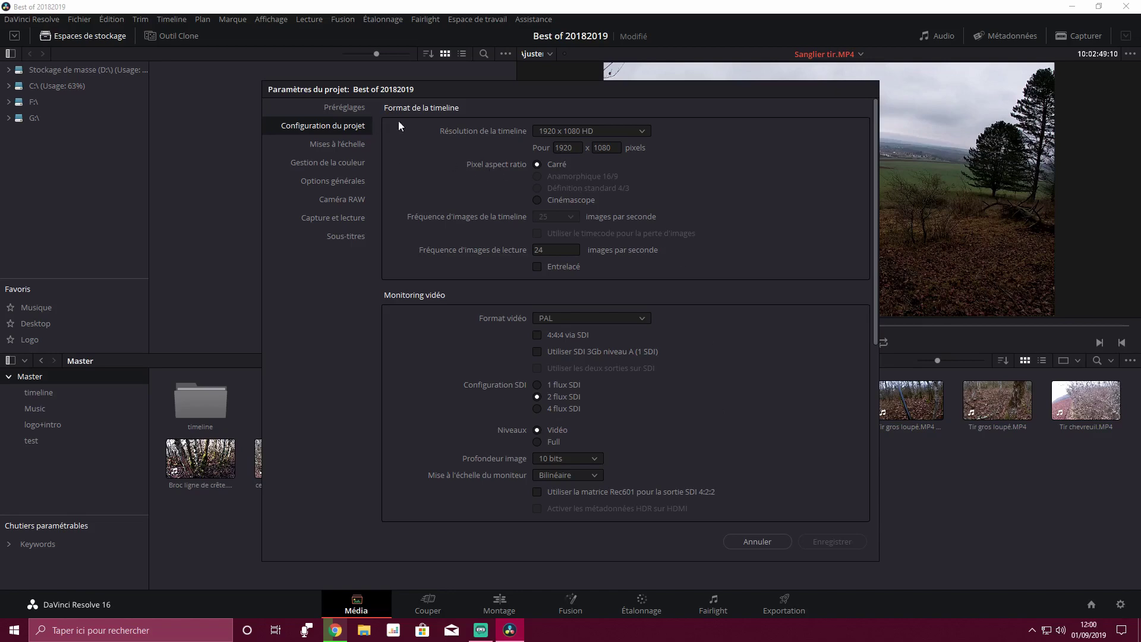
{"action": "scroll", "coordinate": [570, 196], "scroll_direction": "down", "scroll_amount": 5}
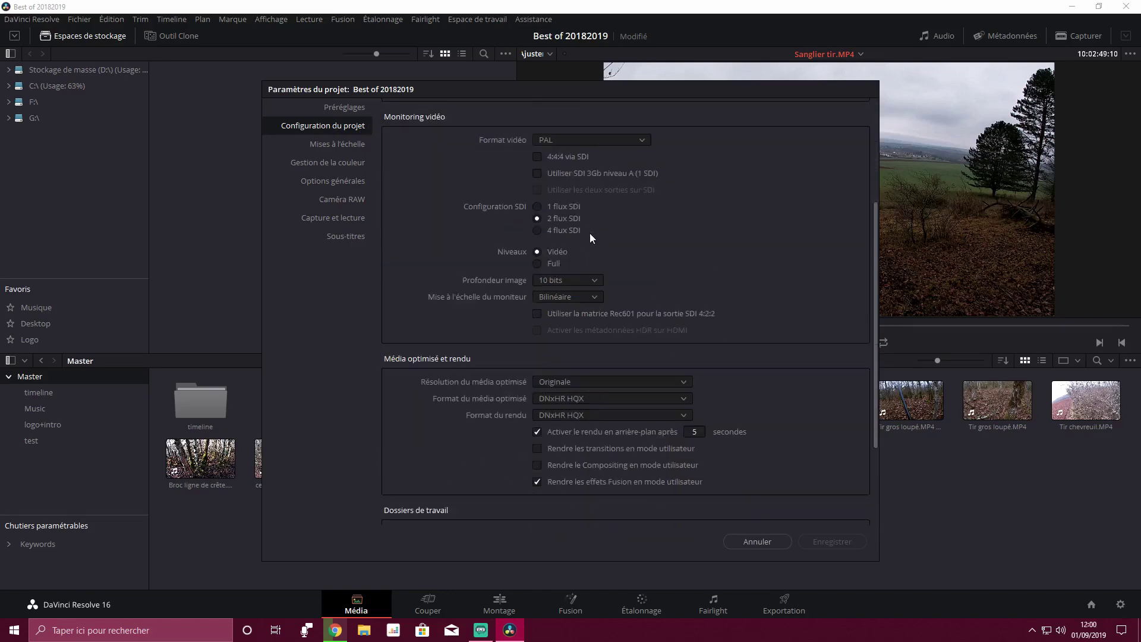
{"action": "scroll", "coordinate": [618, 261], "scroll_direction": "down", "scroll_amount": 3}
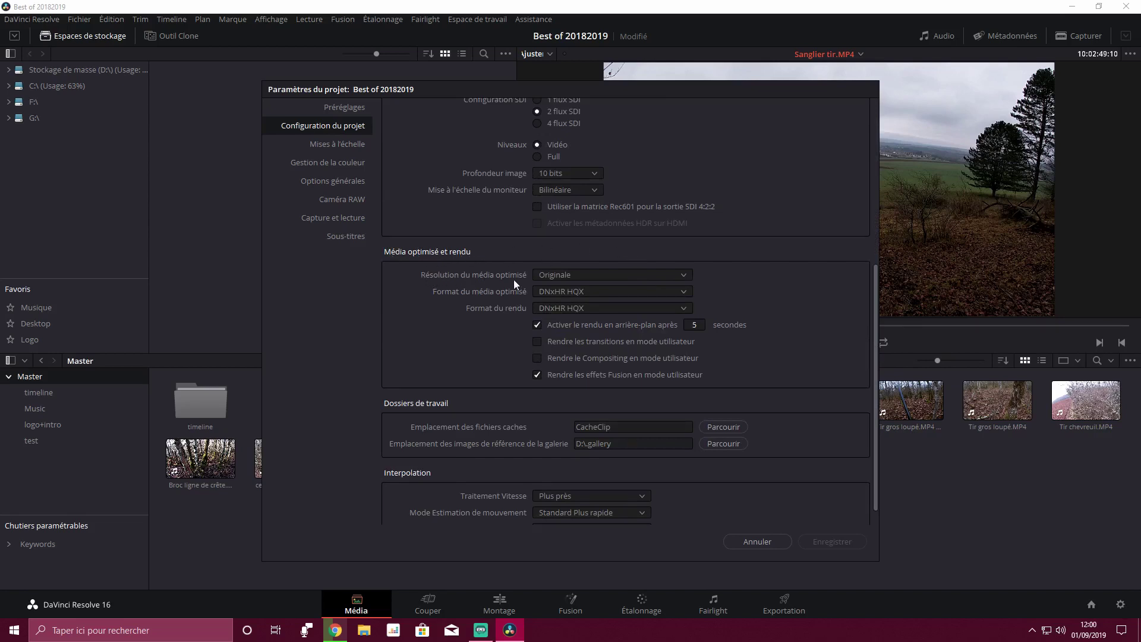
{"action": "left_click", "coordinate": [611, 276]}
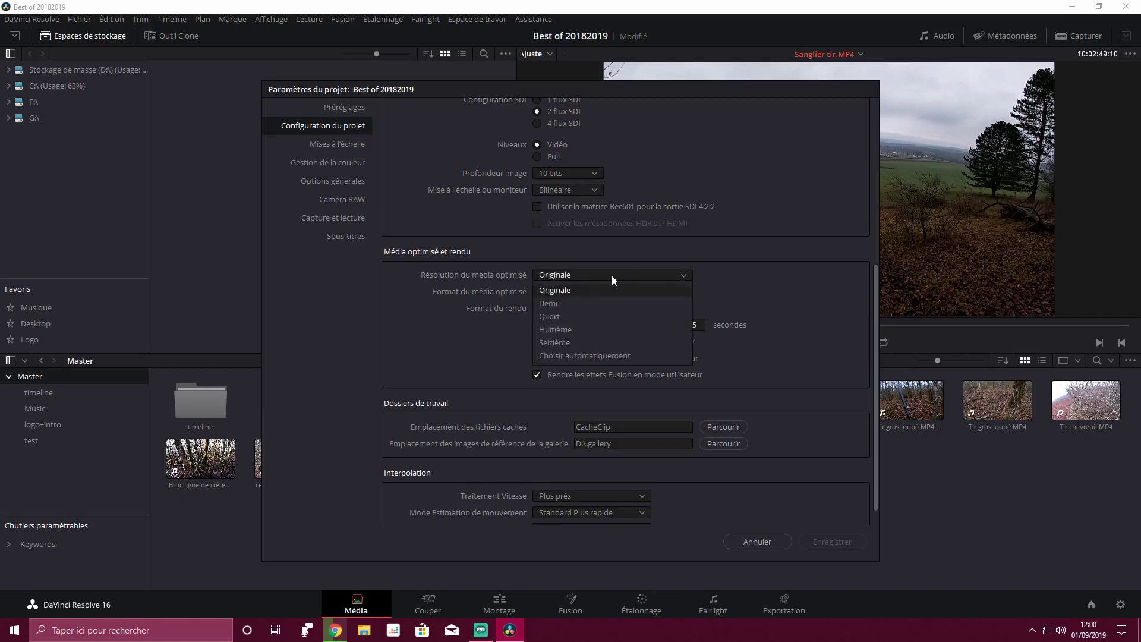
{"action": "left_click", "coordinate": [548, 303]}
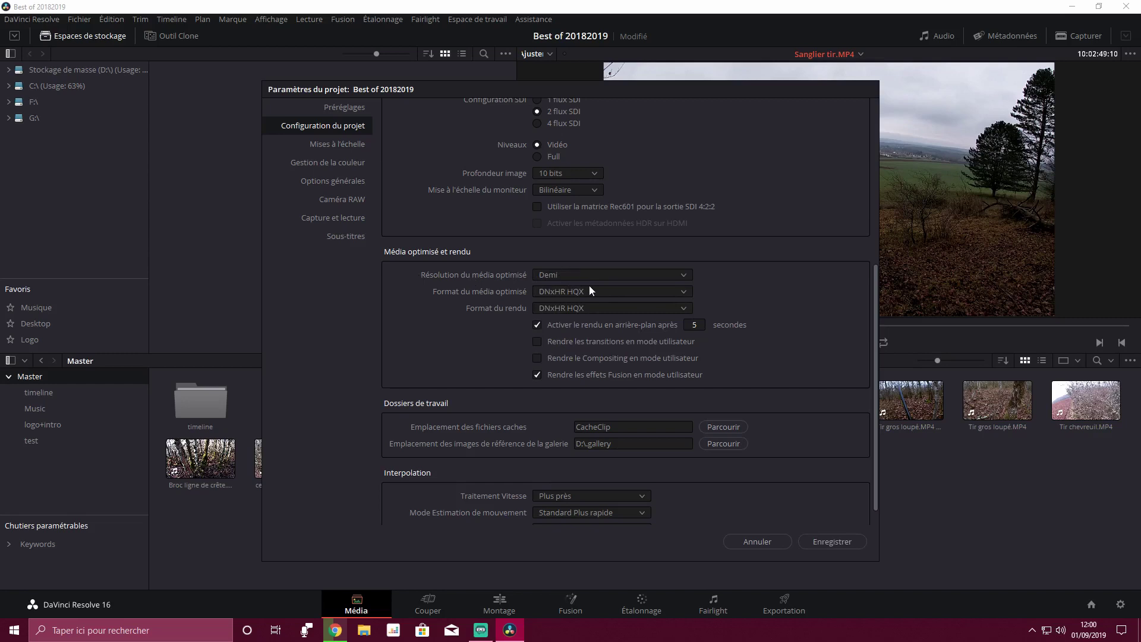
{"action": "left_click", "coordinate": [616, 290]}
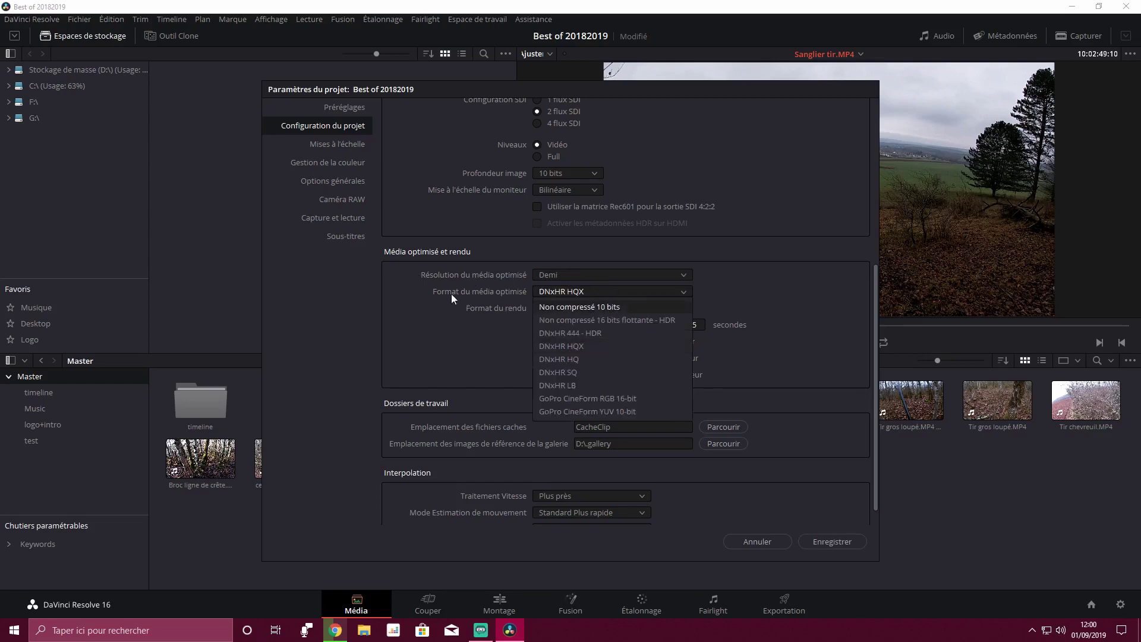
{"action": "left_click", "coordinate": [572, 359]}
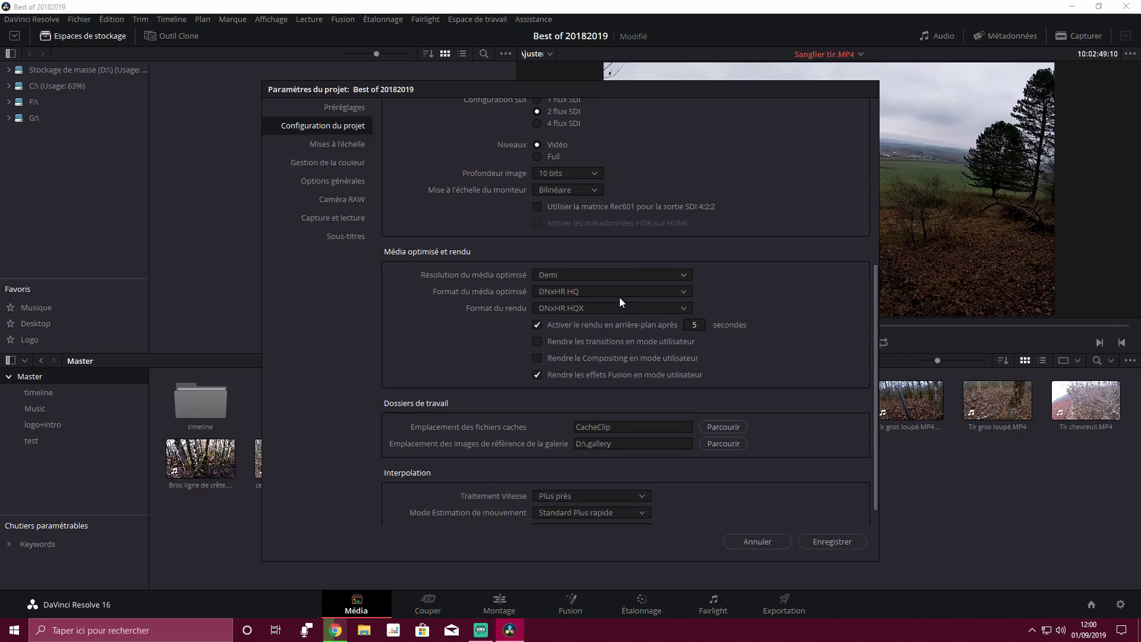
{"action": "left_click", "coordinate": [831, 541]}
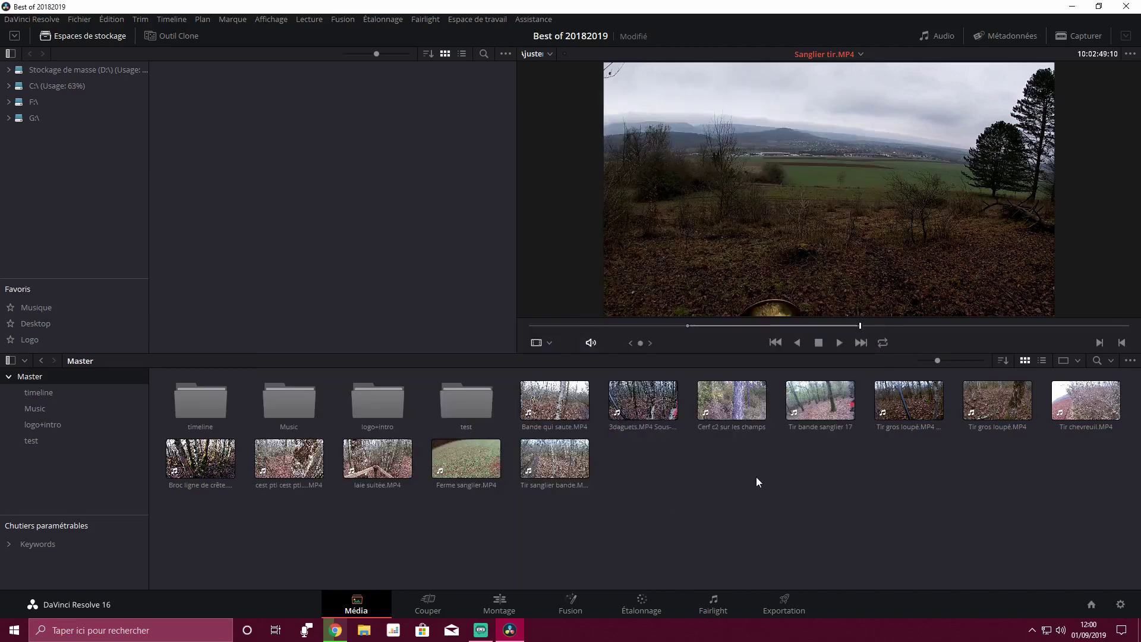
Step: Generate optimized media for the Bande qui saute.MP4 clip and briefly play the clip to check its smoothness
{"action": "right_click", "coordinate": [551, 404]}
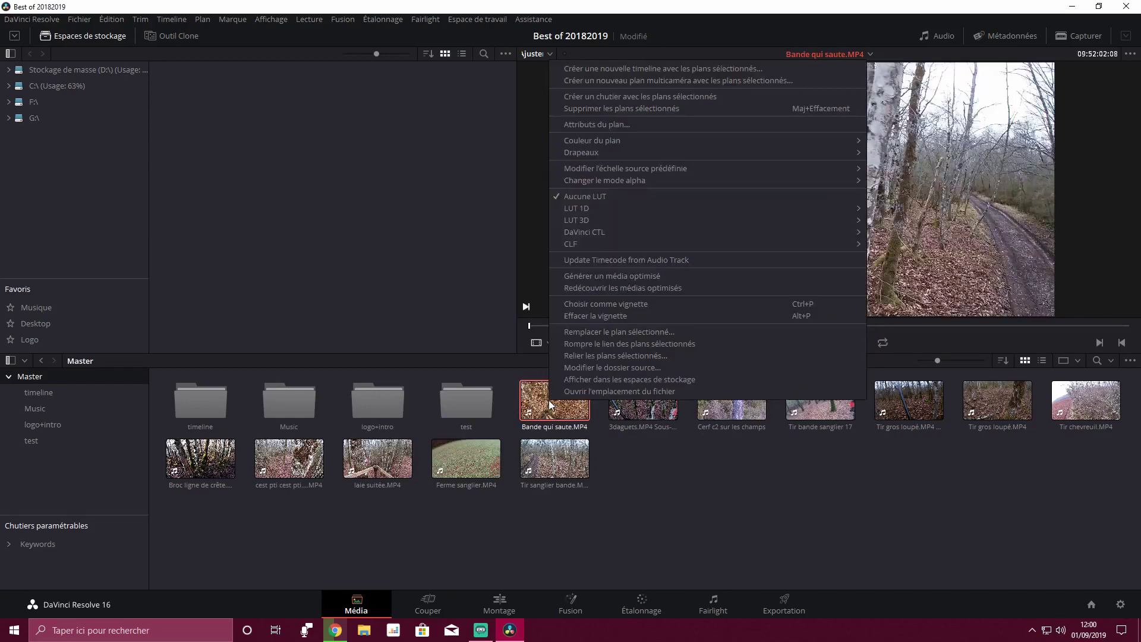
{"action": "left_click", "coordinate": [649, 276]}
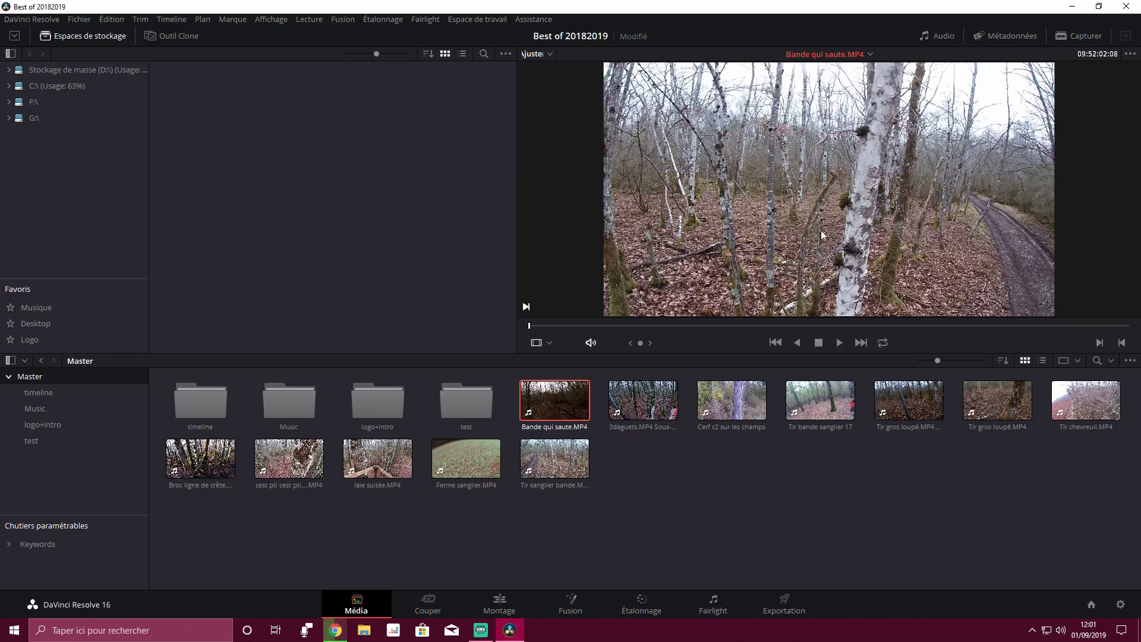
{"action": "left_click", "coordinate": [838, 344]}
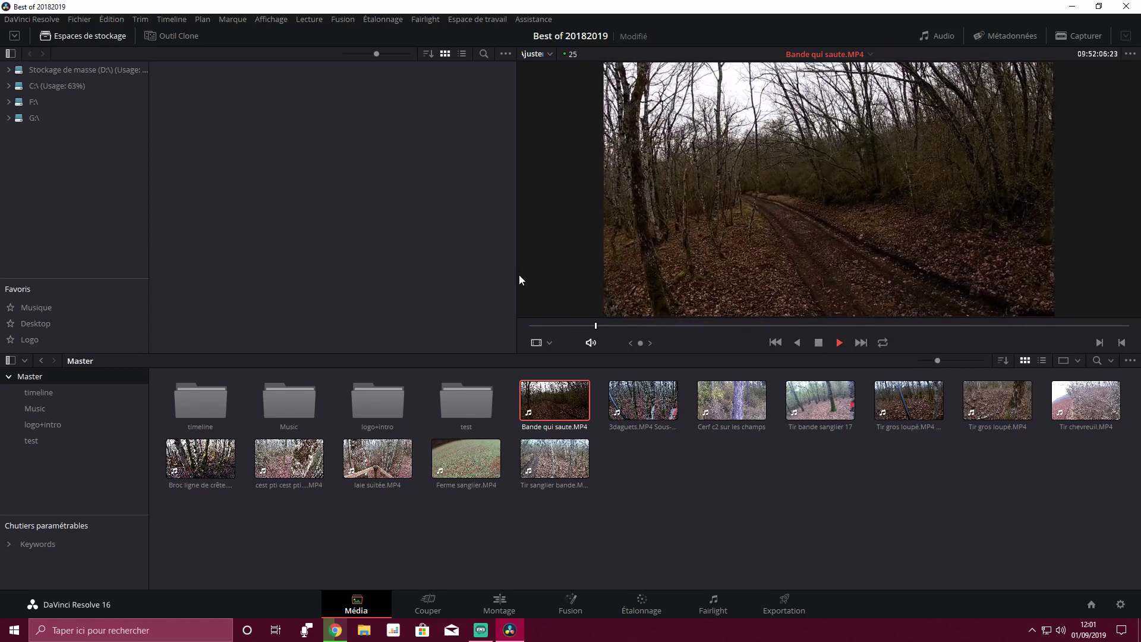
{"action": "left_click", "coordinate": [819, 342]}
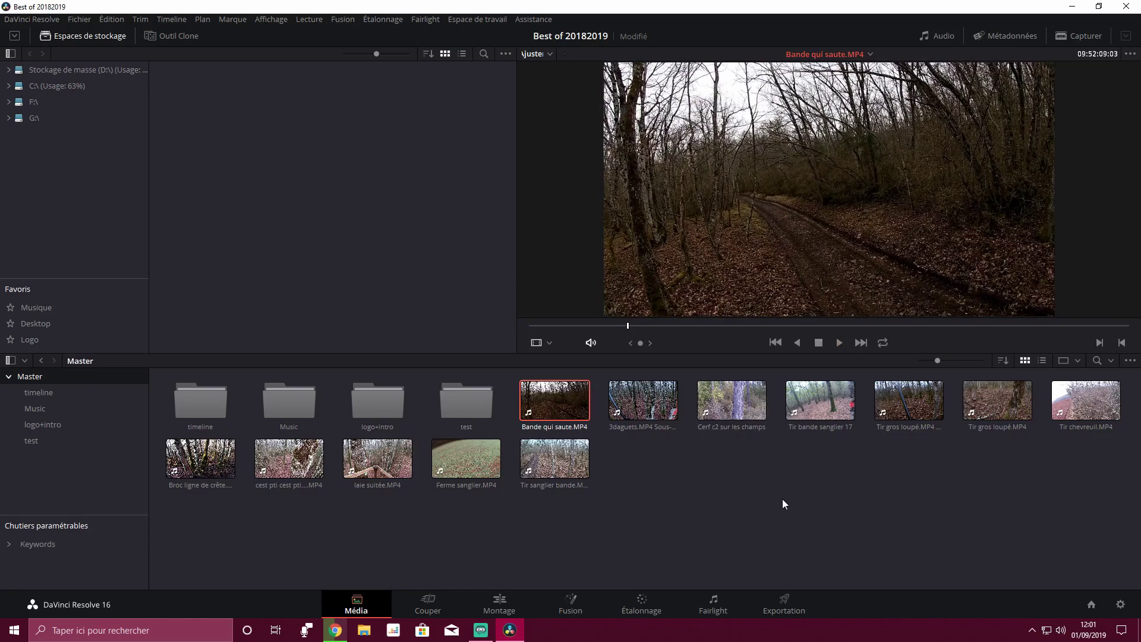
{"action": "left_click_drag", "start_coordinate": [1132, 378], "coordinate": [169, 508]}
{"action": "right_click", "coordinate": [541, 472]}
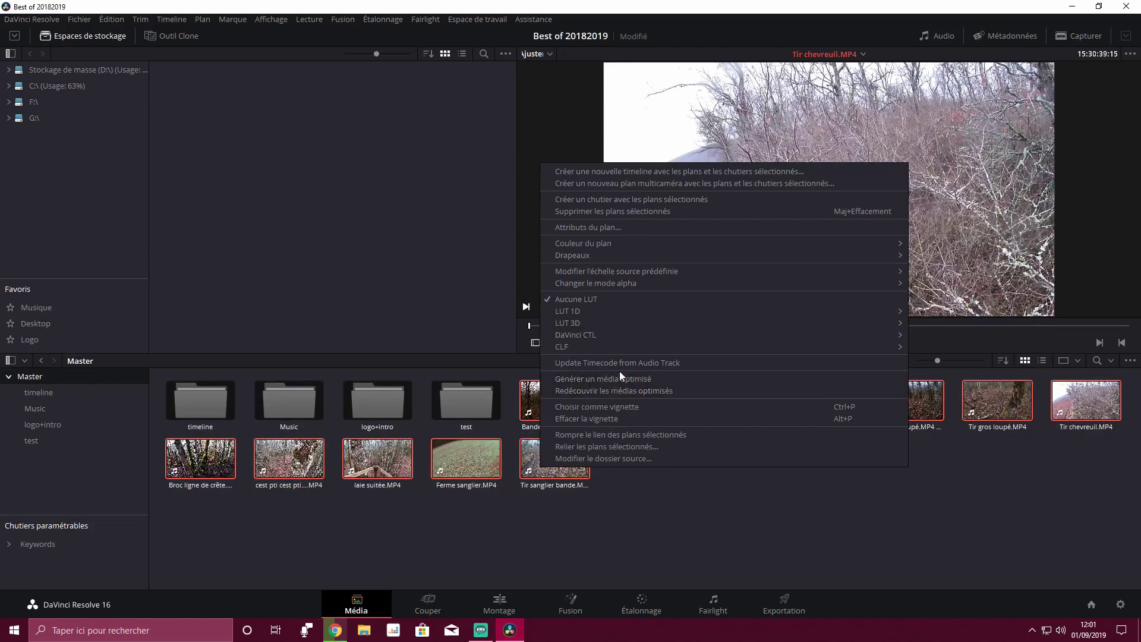
{"action": "left_click", "coordinate": [759, 538]}
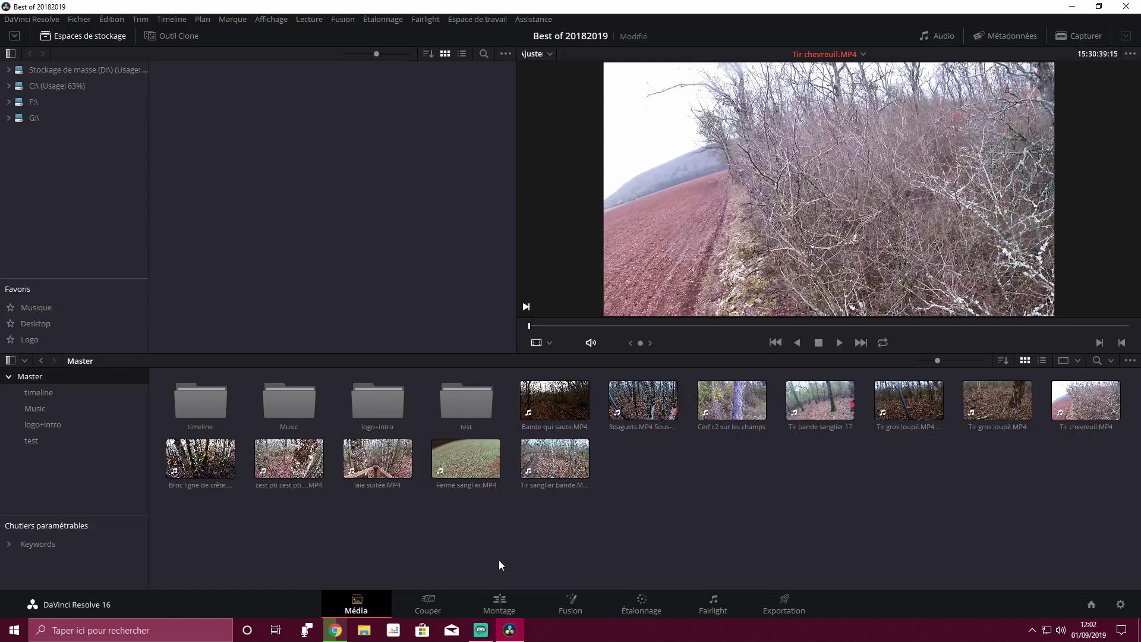
Step: Switch to the Montage page and hide the mixer, the inspector and the media library
{"action": "left_click", "coordinate": [499, 603]}
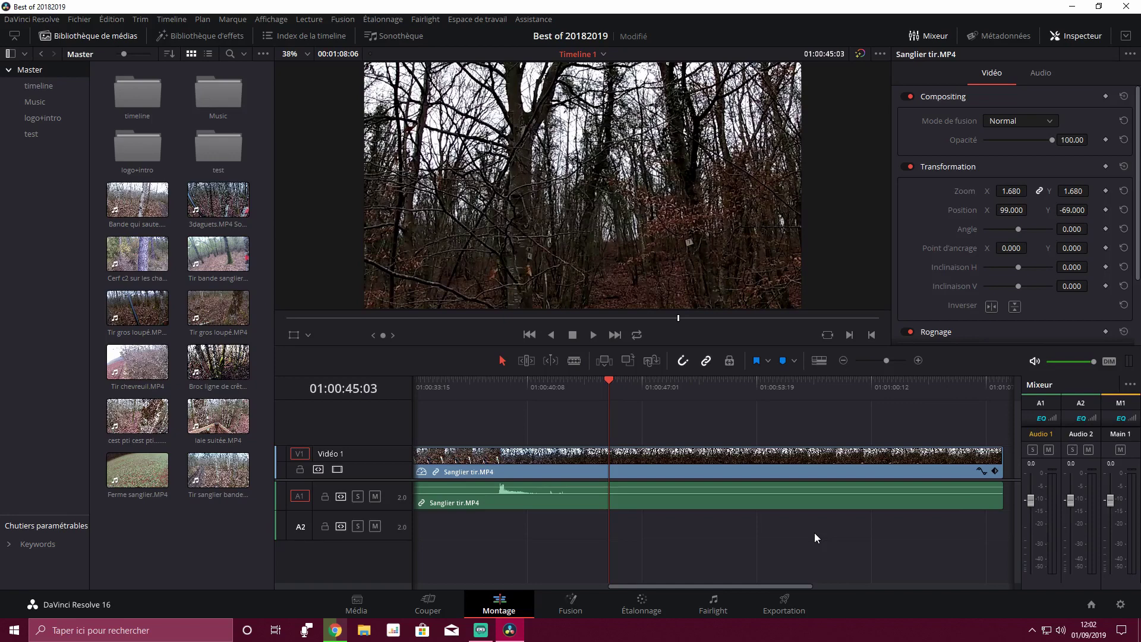
{"action": "left_click", "coordinate": [929, 35]}
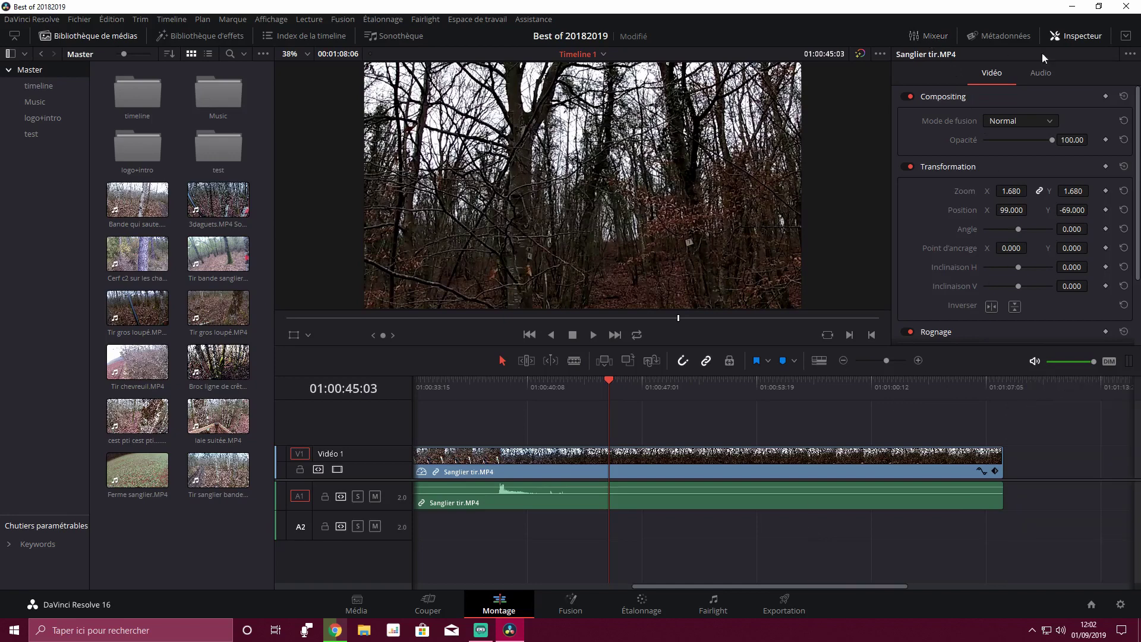
{"action": "left_click", "coordinate": [1076, 36]}
{"action": "left_click", "coordinate": [107, 36]}
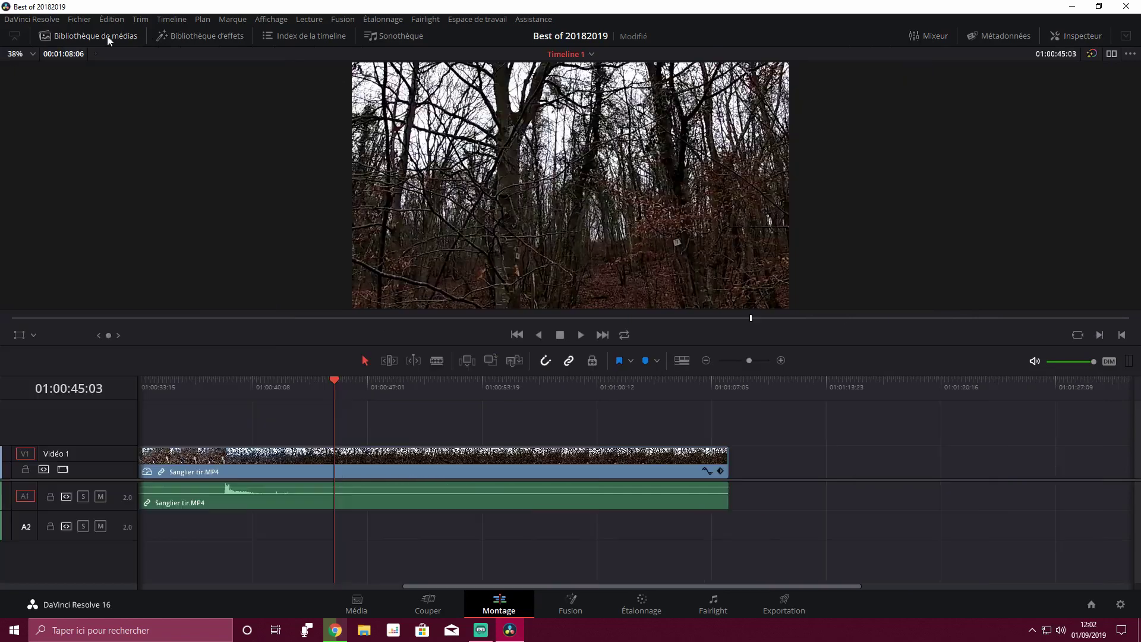
Step: Delete all clips from Timeline 1 and return the playhead to the start at 01:00:00:00
{"action": "left_click_drag", "start_coordinate": [775, 444], "coordinate": [151, 537]}
{"action": "key", "text": "Delete"}
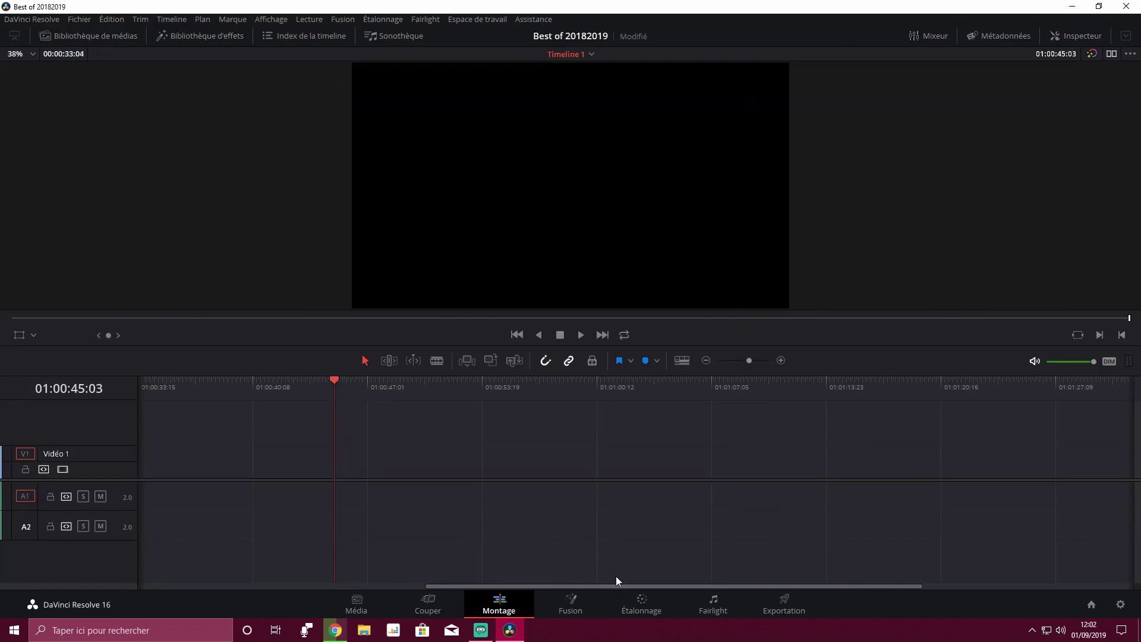
{"action": "left_click_drag", "start_coordinate": [616, 586], "coordinate": [372, 570]}
{"action": "left_click_drag", "start_coordinate": [666, 420], "coordinate": [319, 579]}
{"action": "key", "text": "Delete"}
{"action": "left_click_drag", "start_coordinate": [596, 587], "coordinate": [480, 581]}
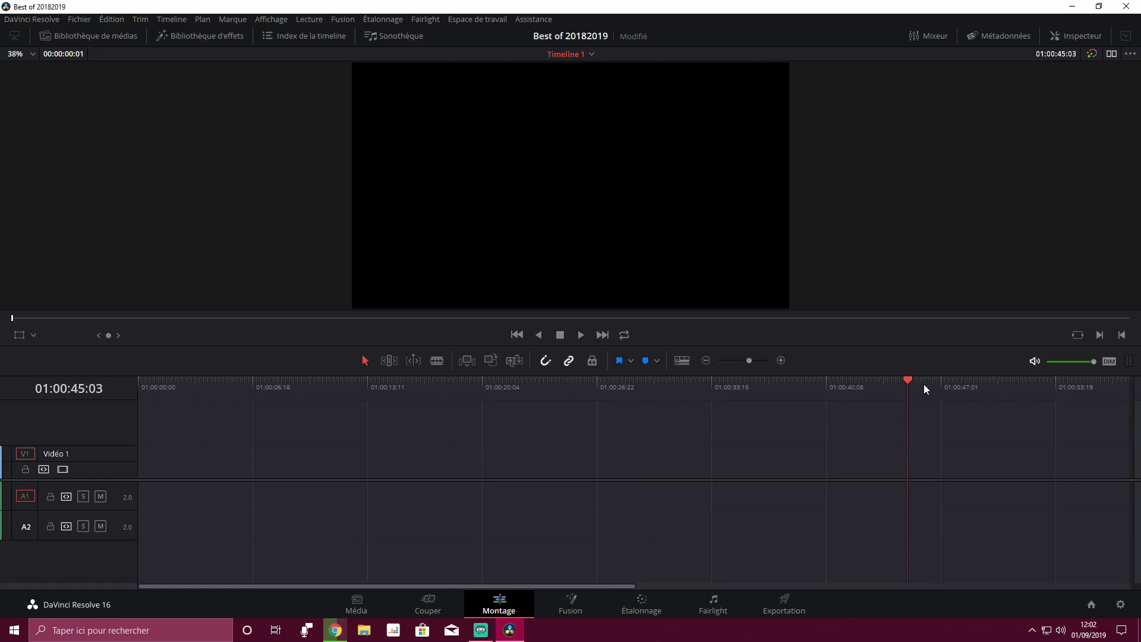
{"action": "left_click_drag", "start_coordinate": [907, 378], "coordinate": [150, 381]}
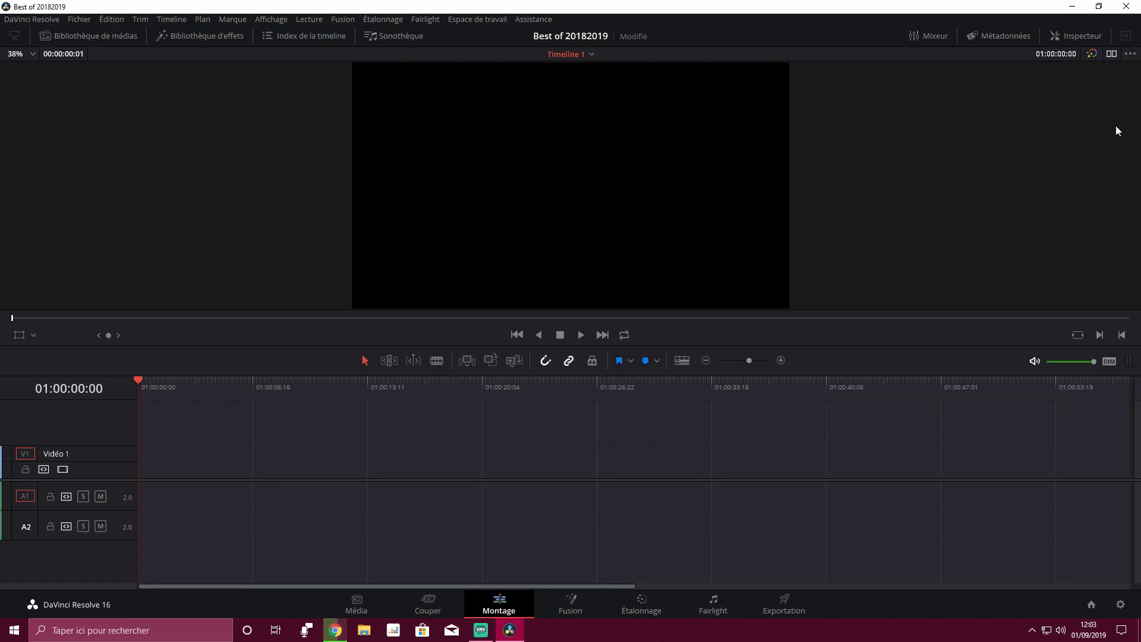
Step: Show the source and timeline viewers side by side and display the media library again
{"action": "left_click", "coordinate": [1112, 54]}
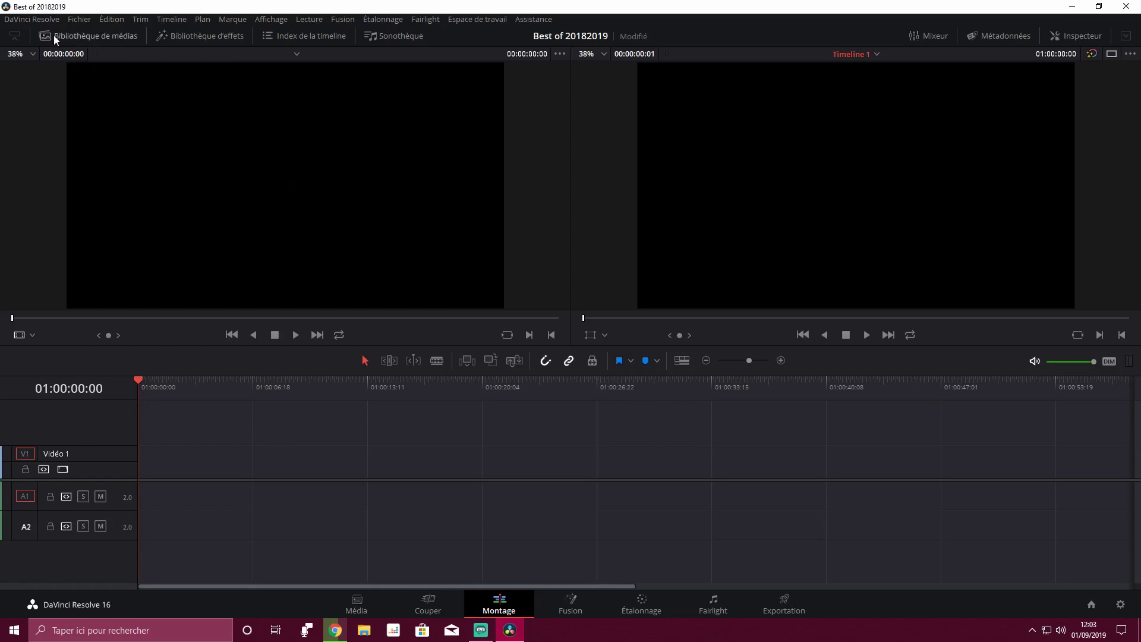
{"action": "left_click", "coordinate": [107, 37]}
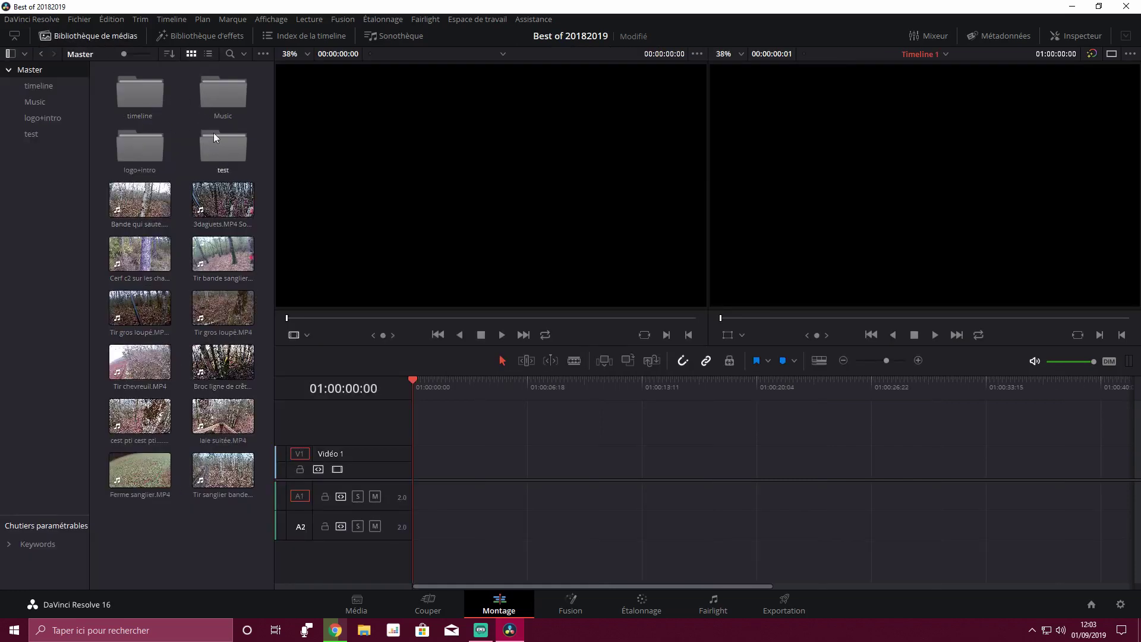
Step: Look through the Music, logo+intro, test and timeline bins on the Montage page, ending in Master
{"action": "left_click", "coordinate": [37, 102]}
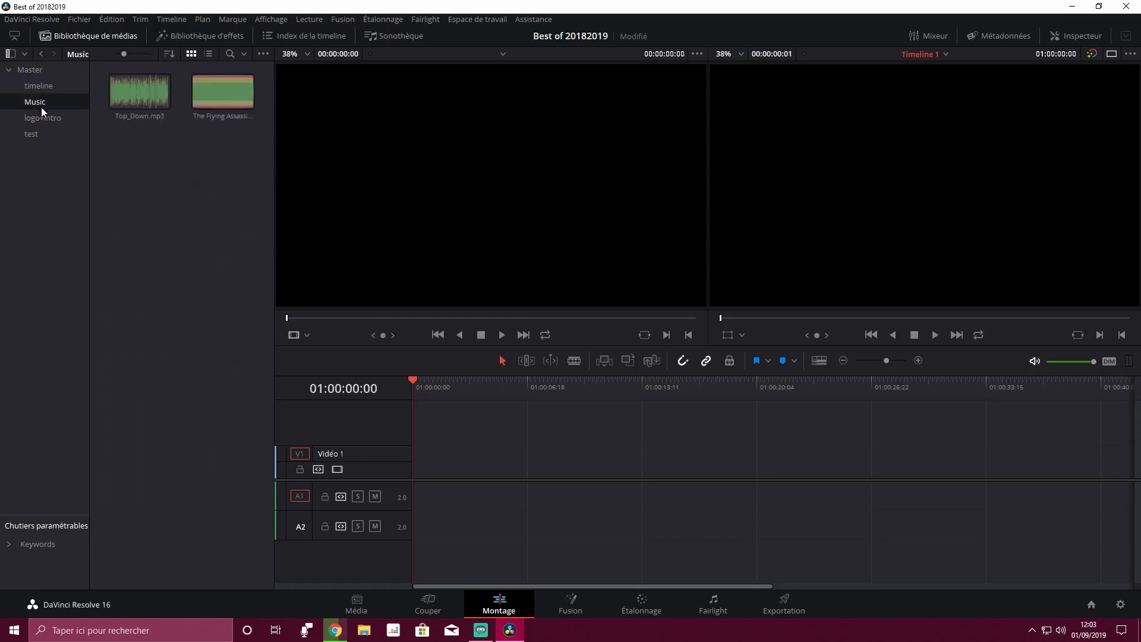
{"action": "left_click", "coordinate": [42, 124]}
{"action": "left_click", "coordinate": [41, 132]}
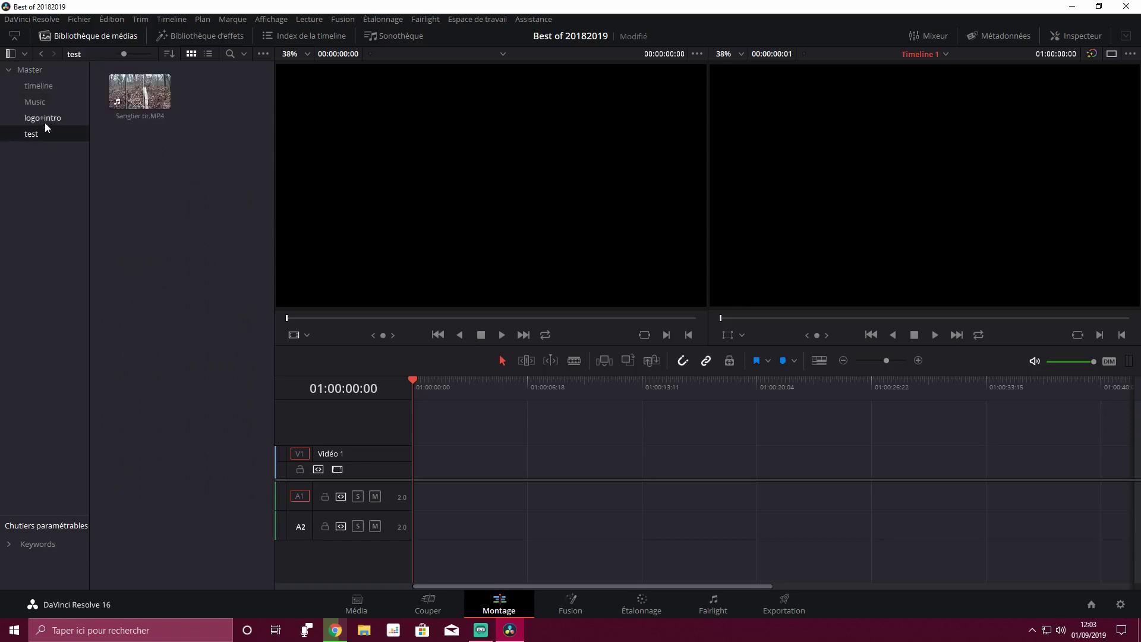
{"action": "left_click", "coordinate": [44, 119]}
{"action": "left_click", "coordinate": [41, 103]}
{"action": "left_click", "coordinate": [42, 84]}
{"action": "left_click", "coordinate": [37, 71]}
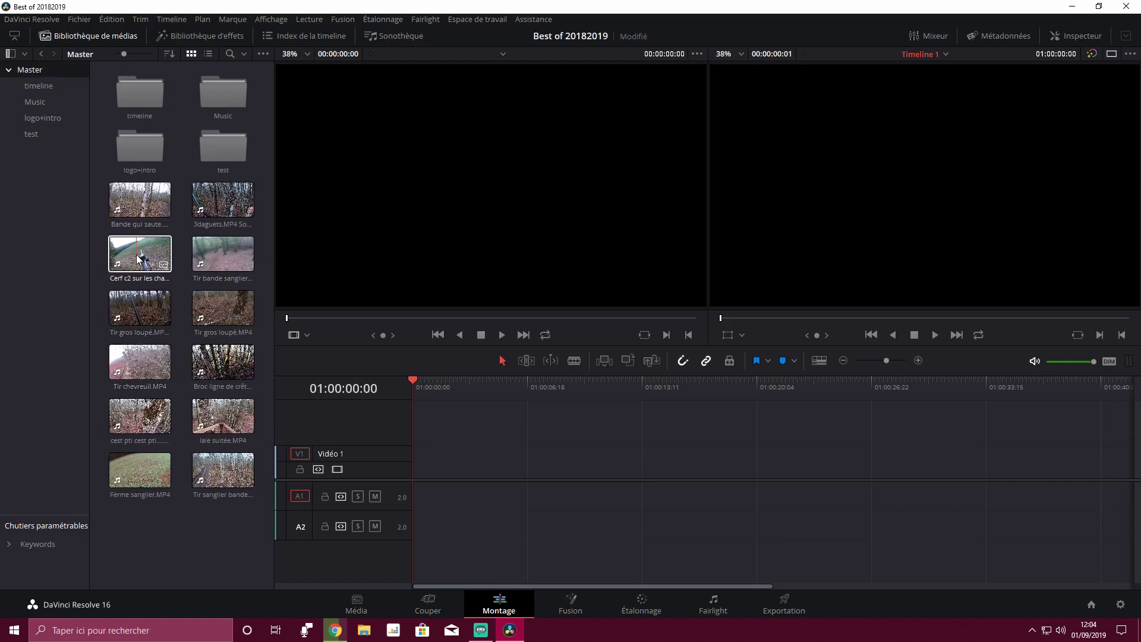
Step: Load the "Cerf c2 sur les champs" clip into the source viewer and play it from its beginning
{"action": "left_click_drag", "start_coordinate": [137, 259], "coordinate": [483, 212]}
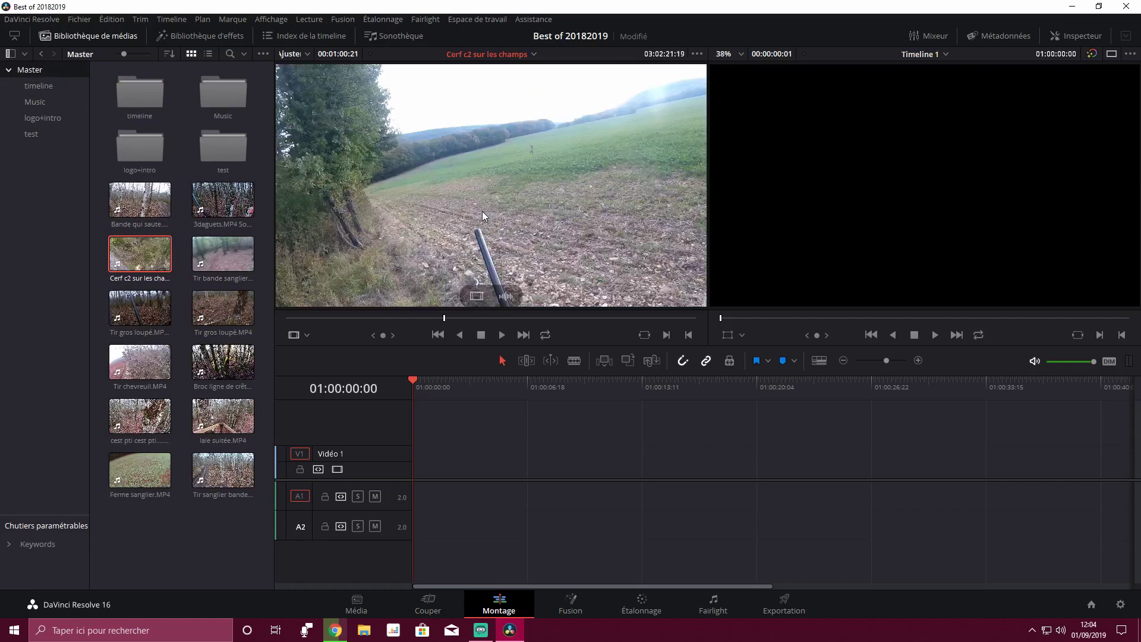
{"action": "left_click_drag", "start_coordinate": [444, 320], "coordinate": [287, 324]}
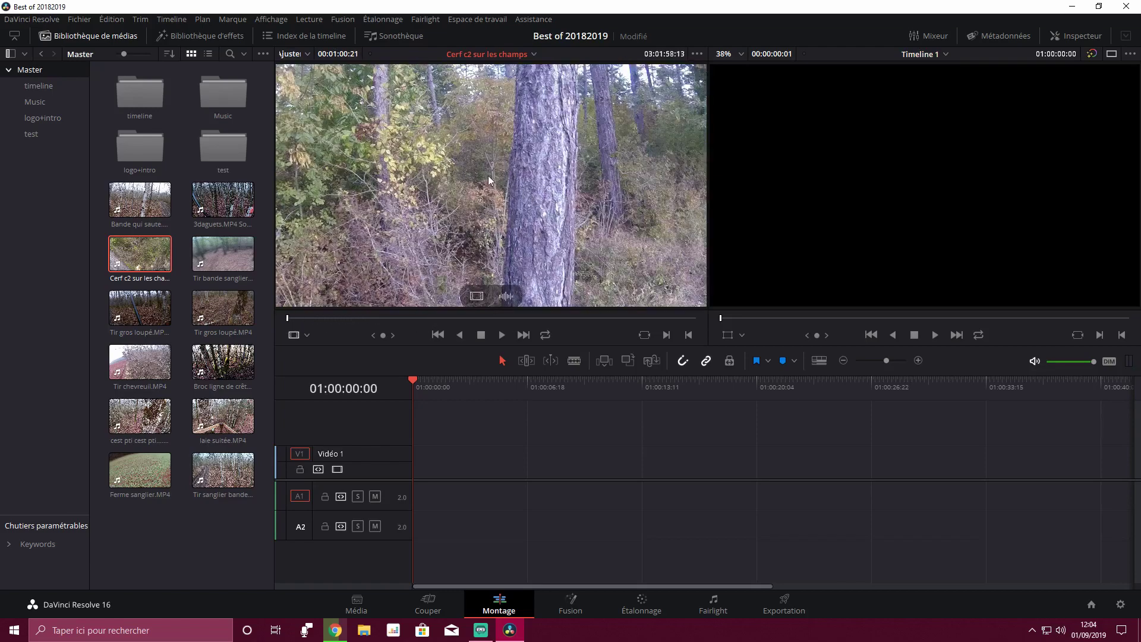
{"action": "key", "text": "space"}
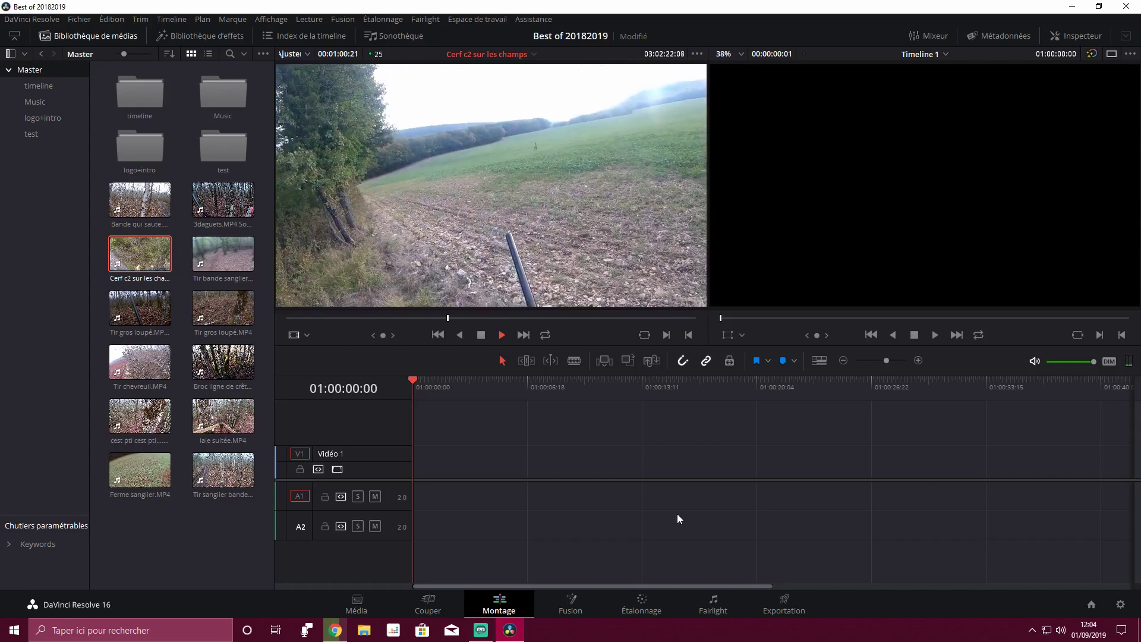
Step: Pause the source clip, play it backwards and mark its in point at 03:02:08:01
{"action": "key", "text": "space"}
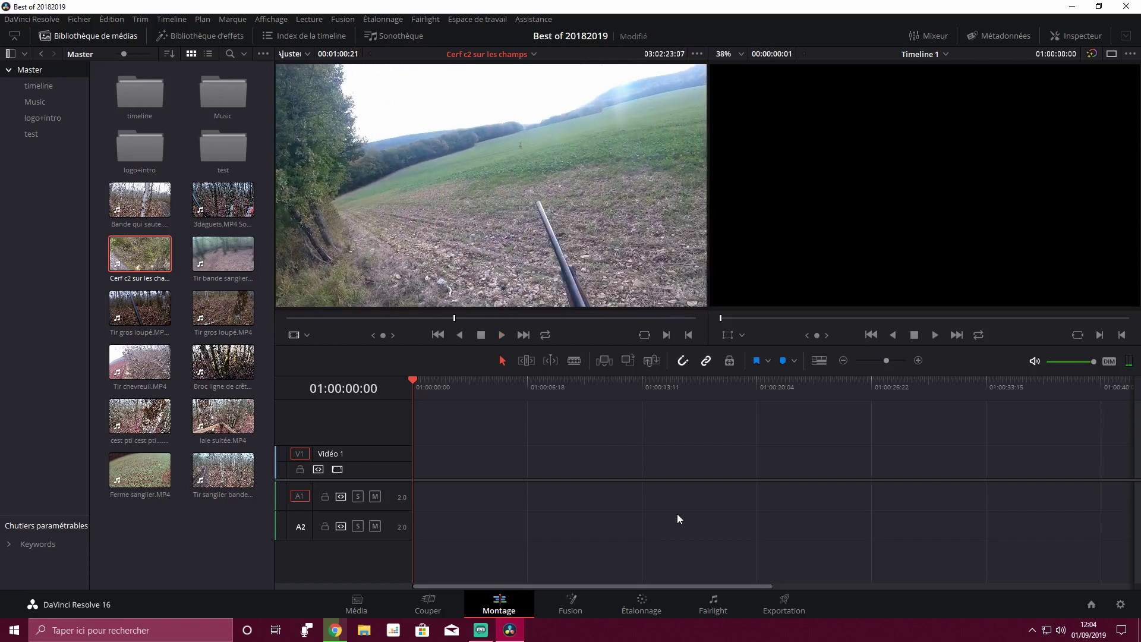
{"action": "key", "text": "j"}
{"action": "key", "text": "j"}
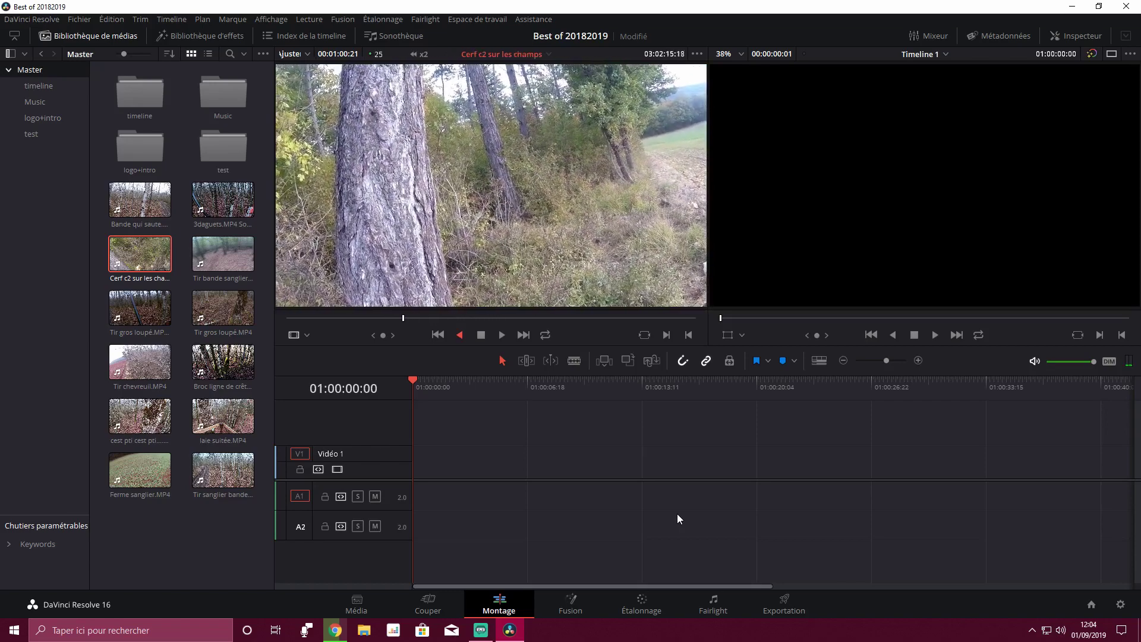
{"action": "key", "text": "j"}
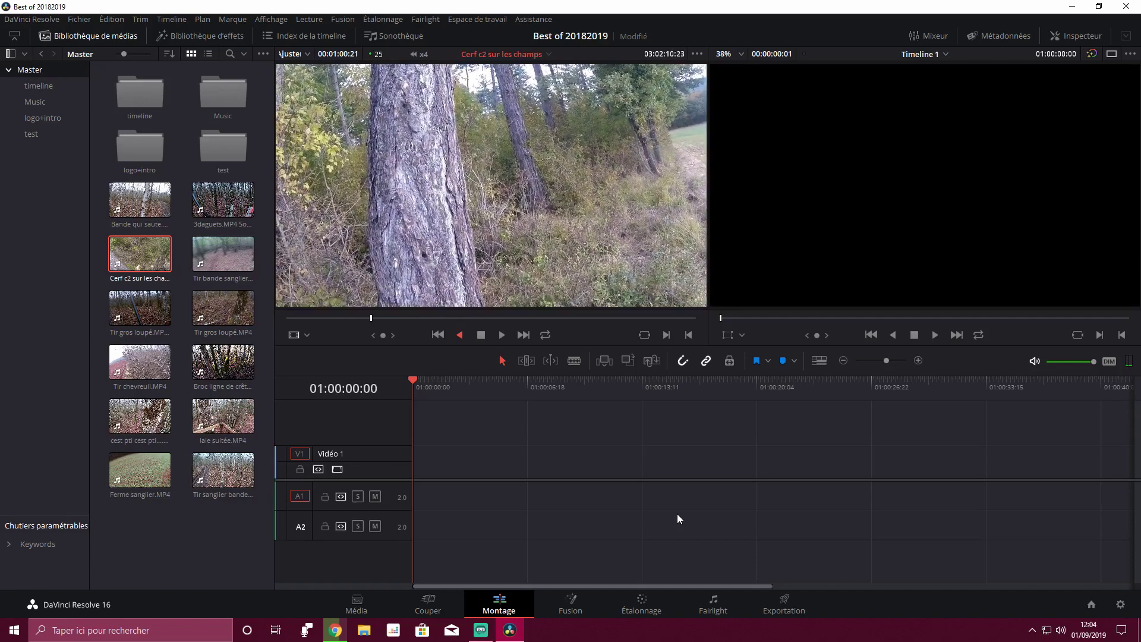
{"action": "key", "text": "k"}
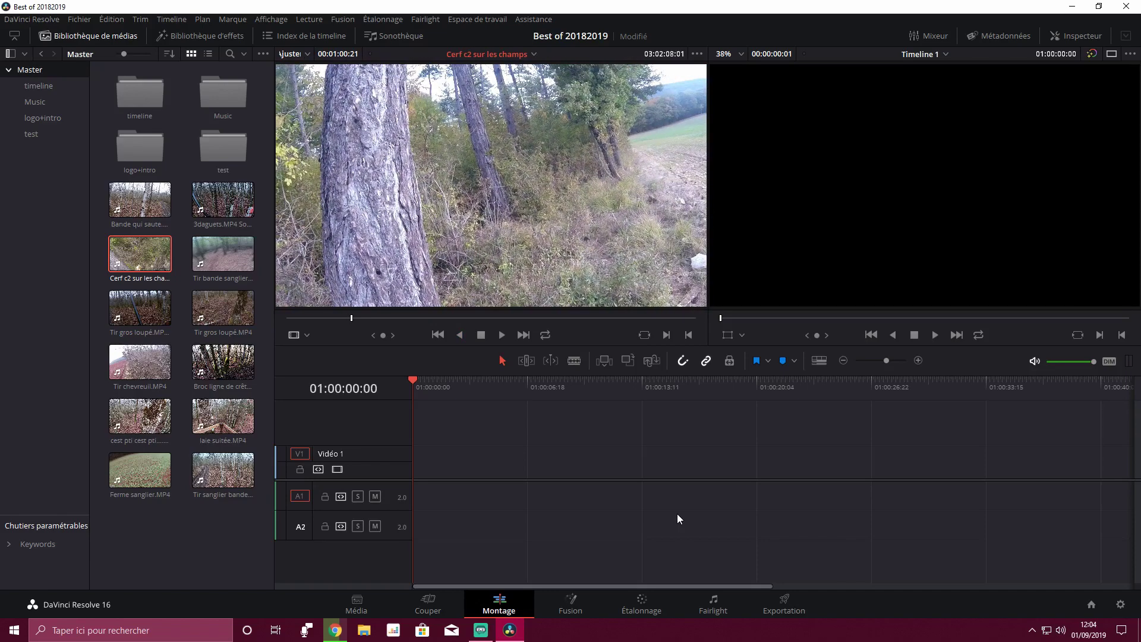
{"action": "key", "text": "i"}
Step: Play the source clip forward at high speed, back up slightly and mark its out point at 03:02:28:08
{"action": "key", "text": "l"}
{"action": "key", "text": "l"}
{"action": "key", "text": "l"}
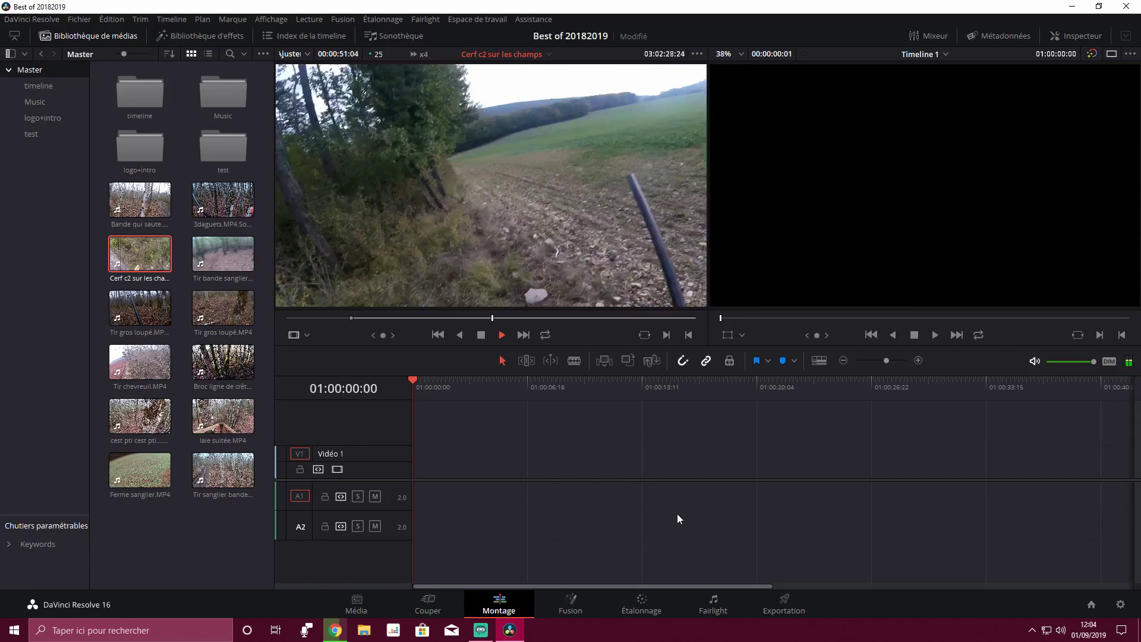
{"action": "key", "text": "k"}
{"action": "key", "text": "j"}
{"action": "key", "text": "k"}
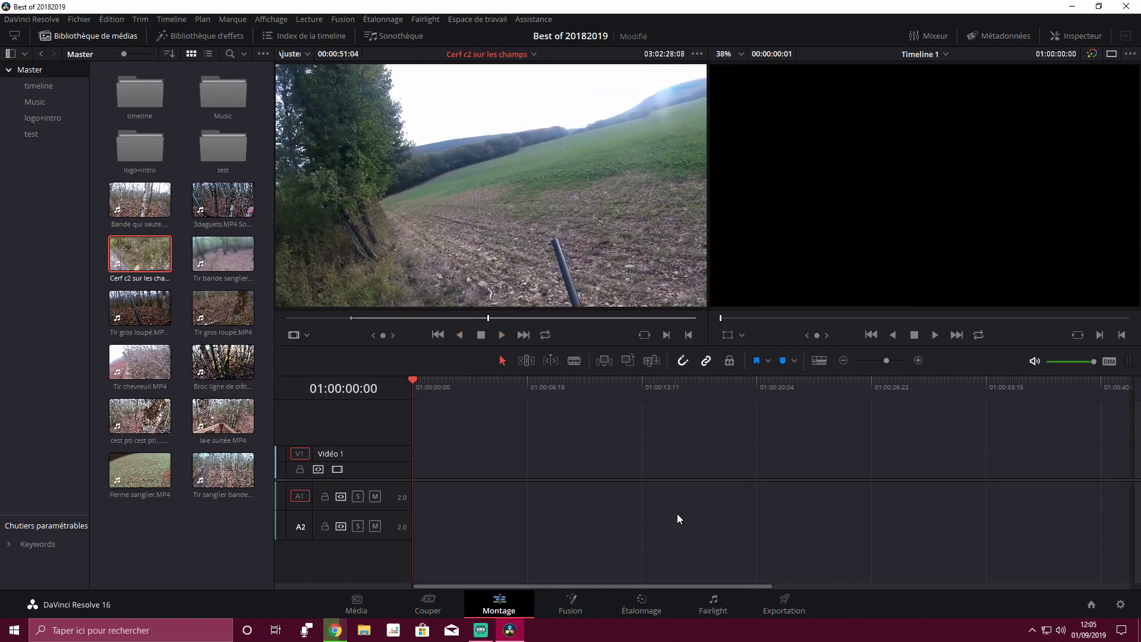
{"action": "key", "text": "o"}
Step: Place only the video of the marked range on V1 and only its audio on A1, each offset from the timeline start
{"action": "mouse_move", "coordinate": [596, 213]}
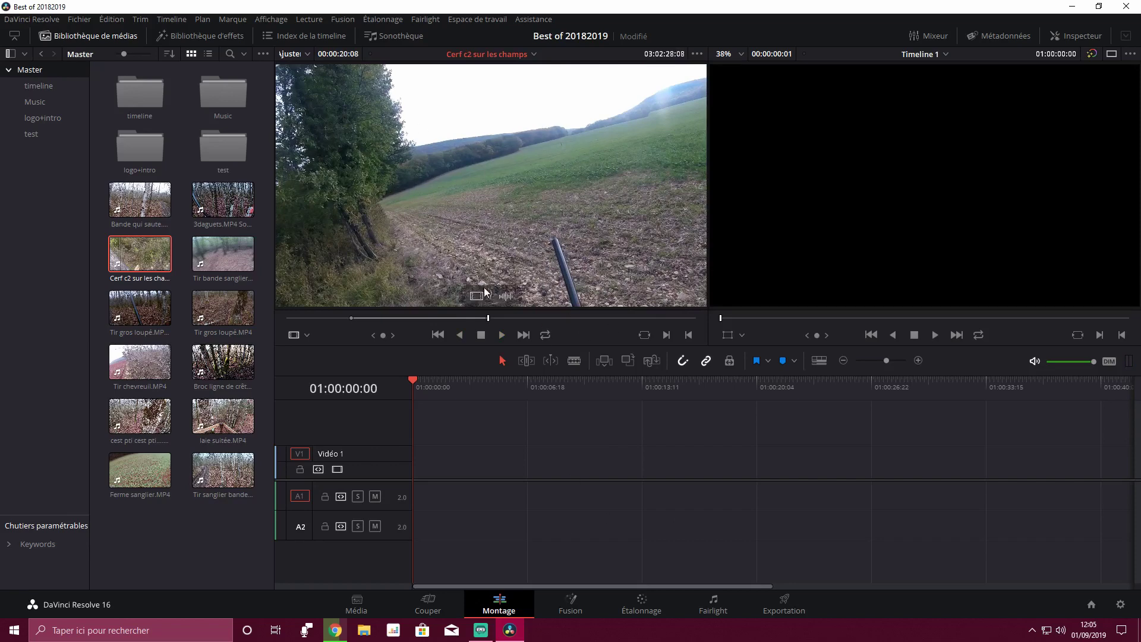
{"action": "left_click_drag", "start_coordinate": [476, 295], "coordinate": [473, 466]}
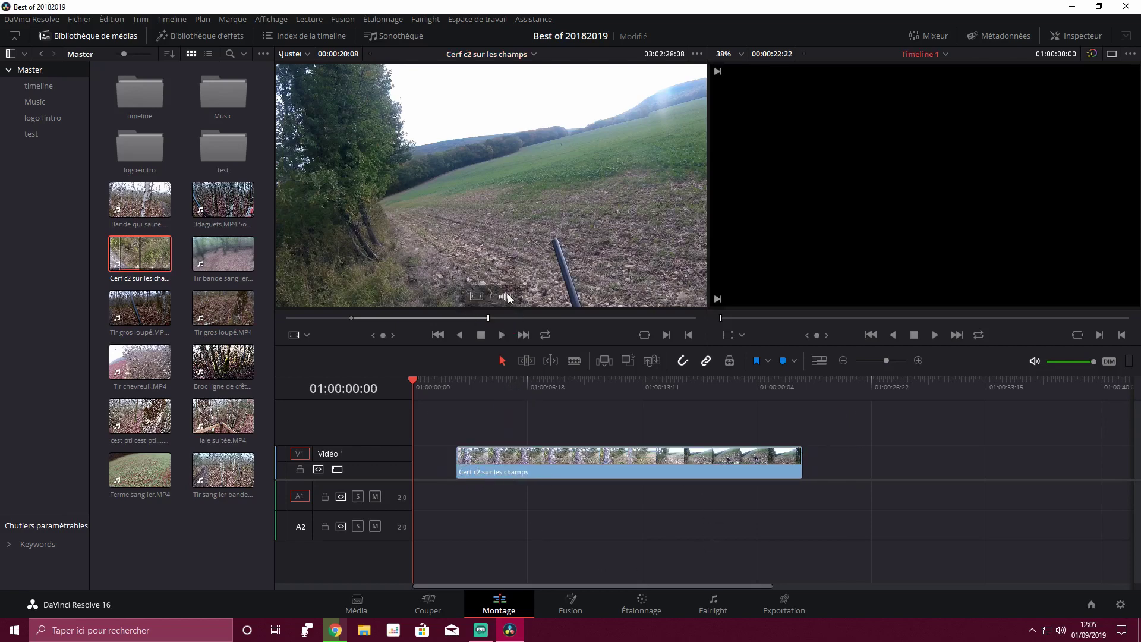
{"action": "left_click_drag", "start_coordinate": [505, 296], "coordinate": [671, 535]}
{"action": "left_click_drag", "start_coordinate": [508, 507], "coordinate": [501, 502]}
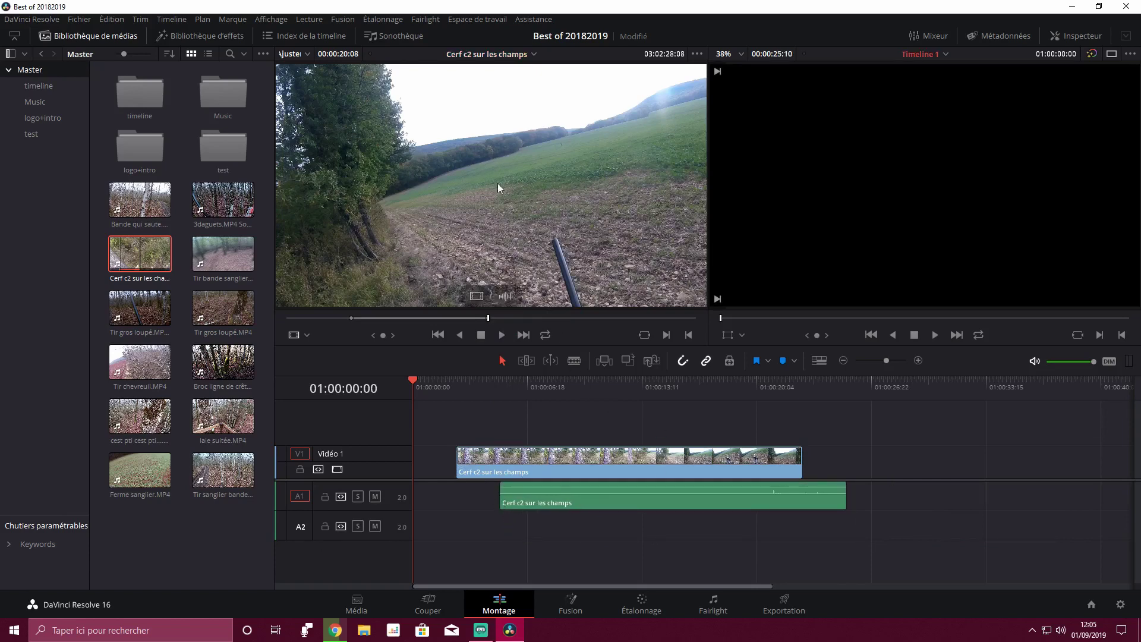
Step: Place the marked range with linked video and audio after the existing clips, and insert another copy at 01:00:50:05
{"action": "left_click_drag", "start_coordinate": [491, 177], "coordinate": [886, 486]}
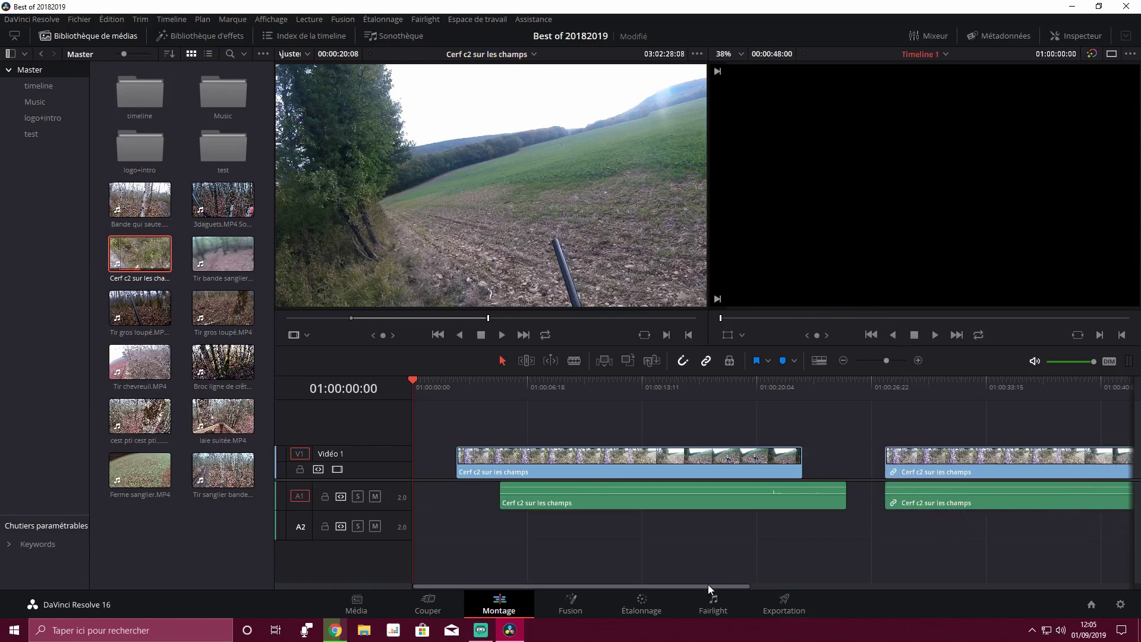
{"action": "left_click_drag", "start_coordinate": [708, 587], "coordinate": [1057, 558]}
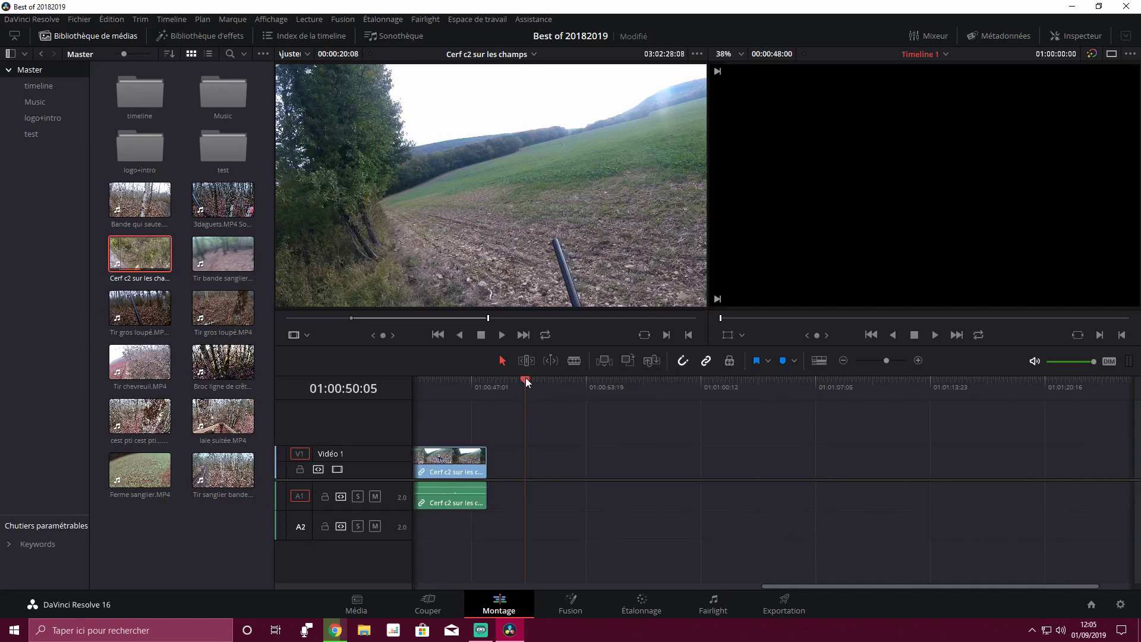
{"action": "left_click", "coordinate": [526, 379]}
{"action": "left_click", "coordinate": [601, 360]}
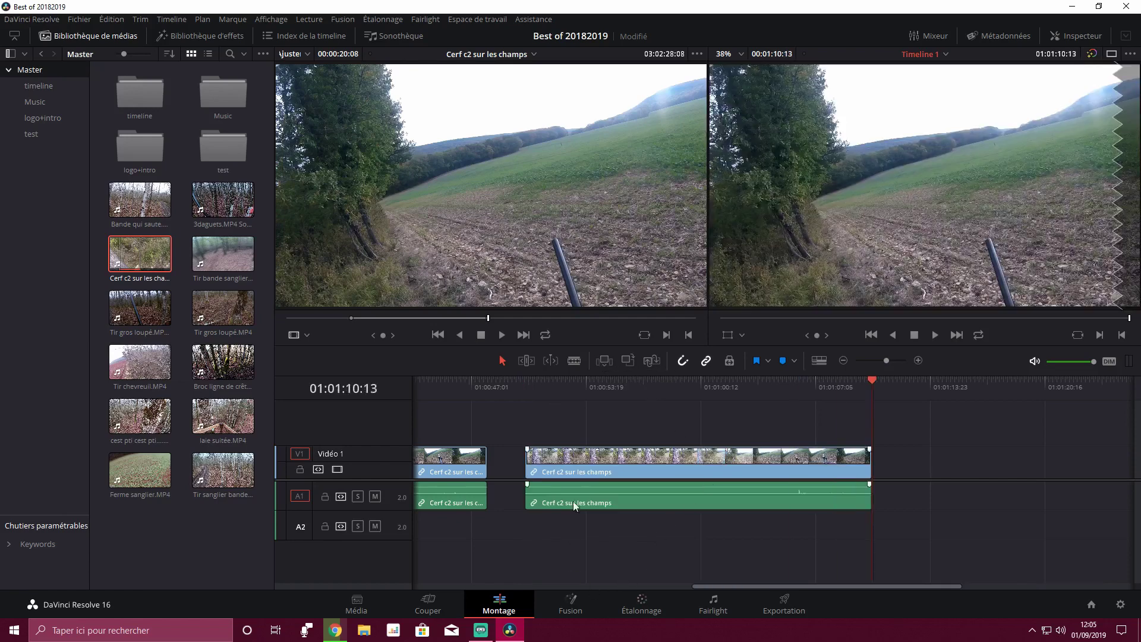
Step: Close the gap before the last clip and insert another copy of the marked range at 01:00:48:00
{"action": "left_click_drag", "start_coordinate": [587, 455], "coordinate": [549, 455]}
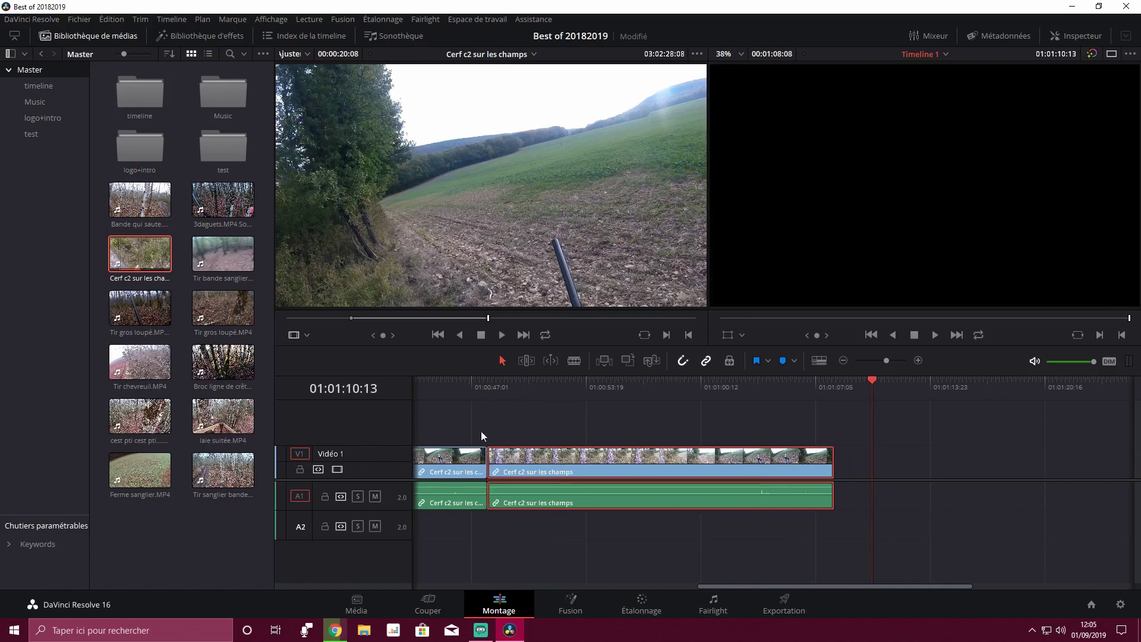
{"action": "left_click_drag", "start_coordinate": [872, 379], "coordinate": [494, 387]}
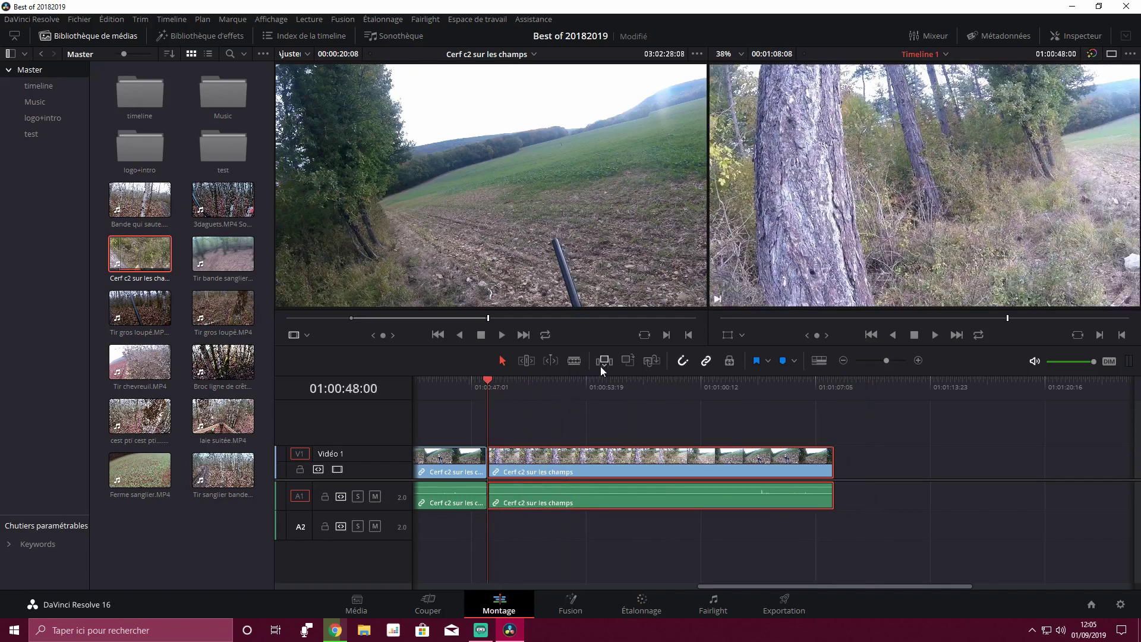
{"action": "left_click", "coordinate": [604, 361]}
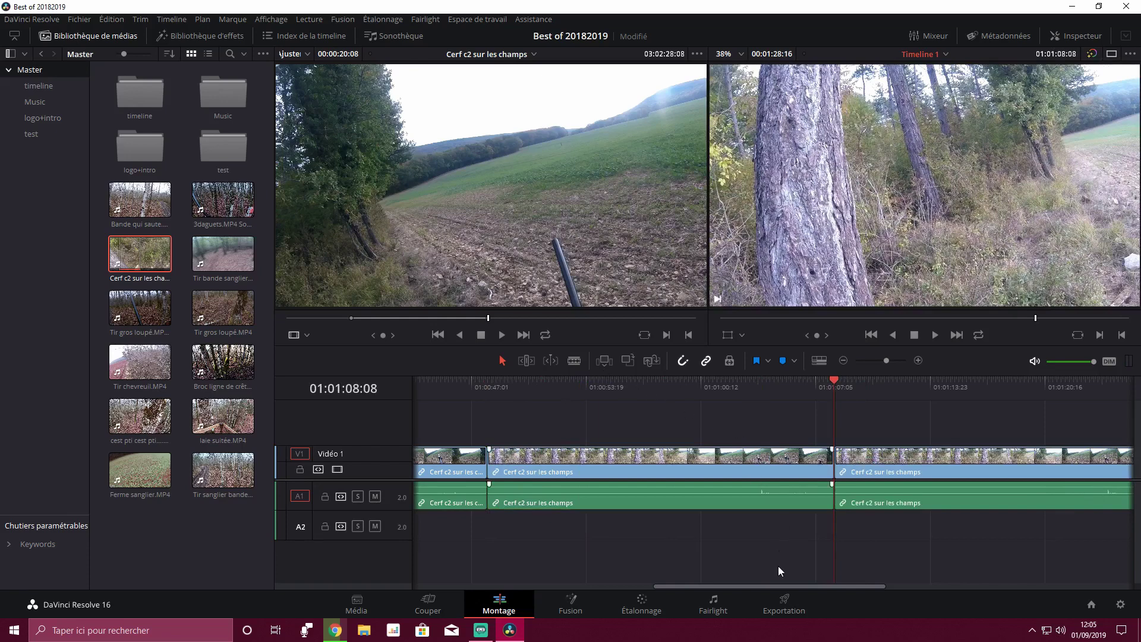
Step: Move the playhead to 01:00:48:00 and append the "Tir bande sanglier 17" clip directly after the last timeline clip
{"action": "left_click_drag", "start_coordinate": [780, 585], "coordinate": [737, 576]}
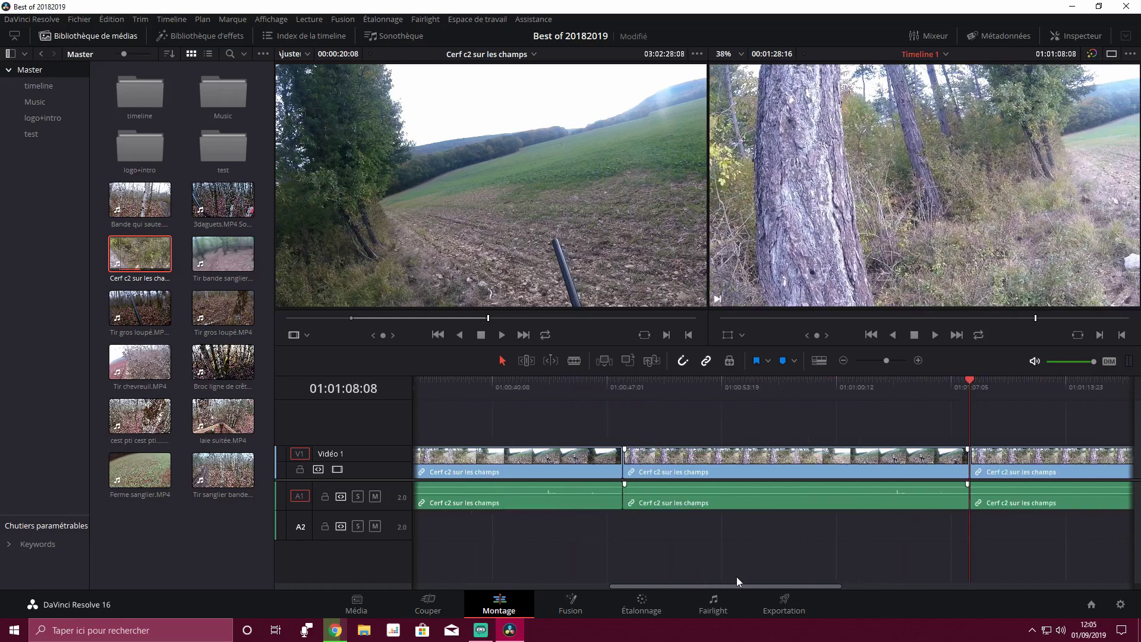
{"action": "left_click", "coordinate": [631, 385]}
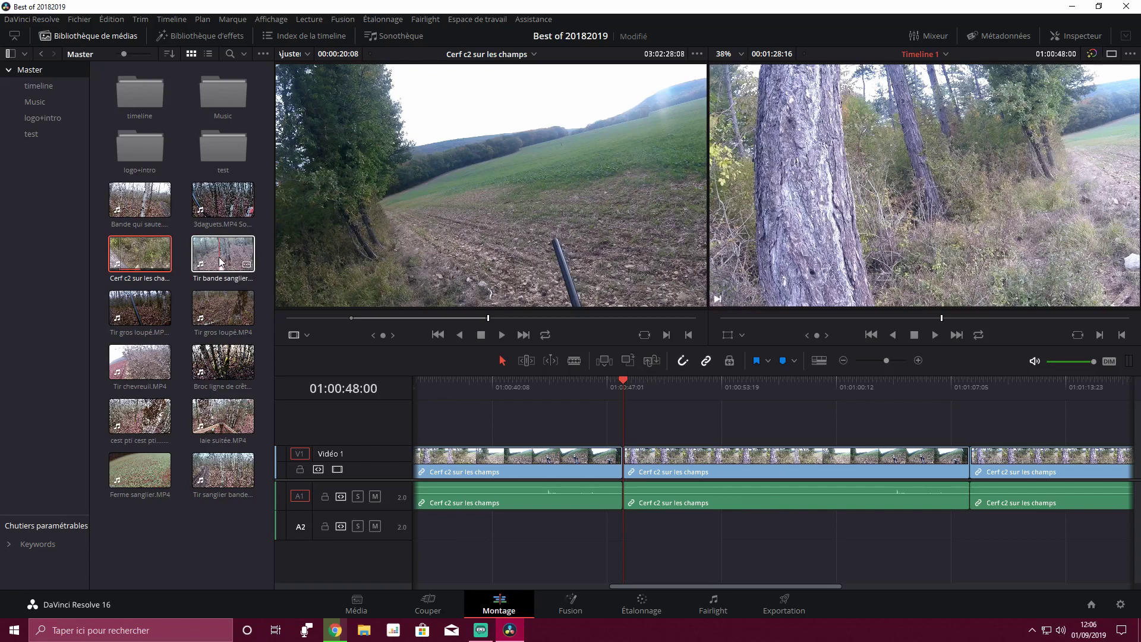
{"action": "left_click_drag", "start_coordinate": [220, 262], "coordinate": [1057, 474]}
Step: Overwrite the beginning of "Tir bande sanglier 17" at 01:01:28:16 with the marked range of "Cerf c2 sur les champs"
{"action": "left_click_drag", "start_coordinate": [724, 587], "coordinate": [836, 582]}
{"action": "left_click", "coordinate": [485, 382]}
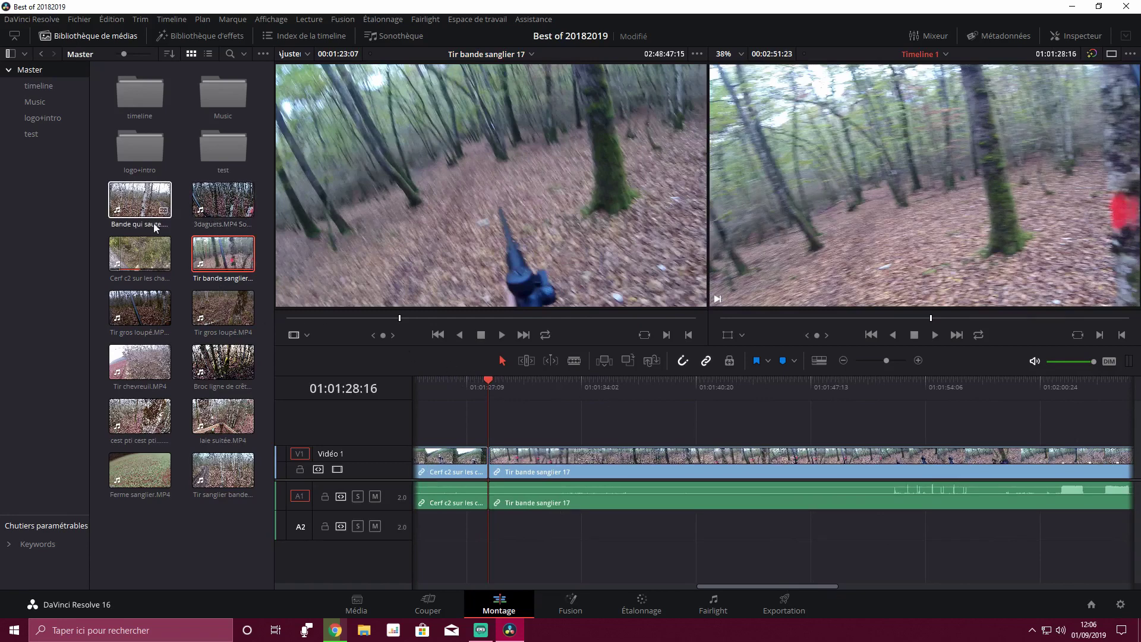
{"action": "left_click_drag", "start_coordinate": [141, 249], "coordinate": [476, 220]}
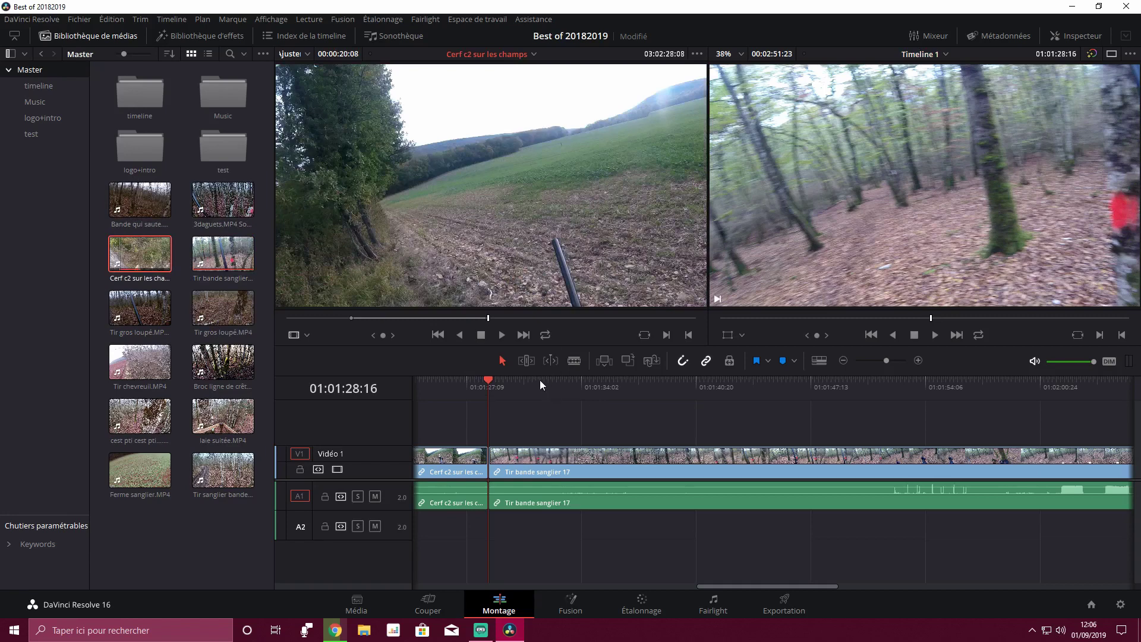
{"action": "left_click", "coordinate": [627, 364]}
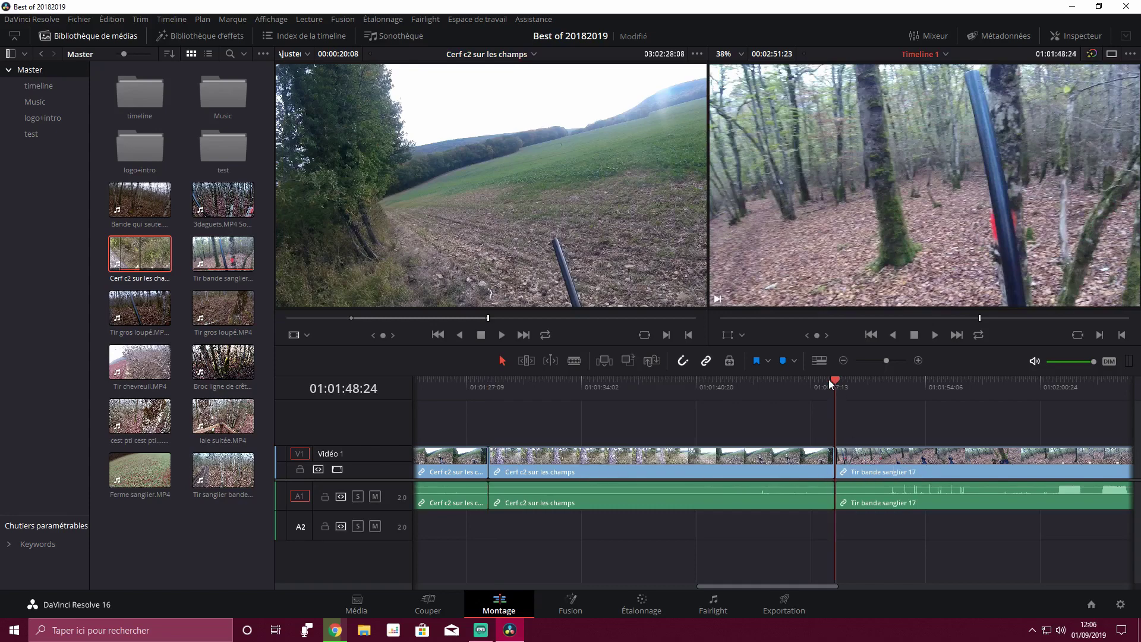
Step: Scrub through the overwritten section from 01:01:28:16 and leave the playhead at 01:01:45:17
{"action": "left_click_drag", "start_coordinate": [828, 379], "coordinate": [484, 395]}
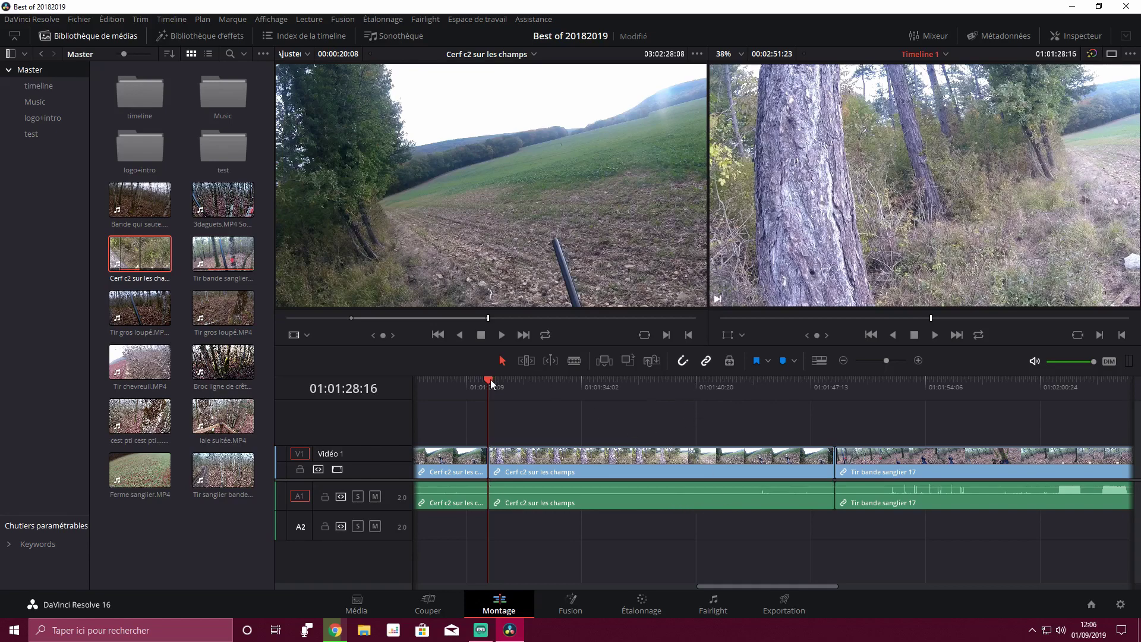
{"action": "left_click_drag", "start_coordinate": [491, 383], "coordinate": [787, 393]}
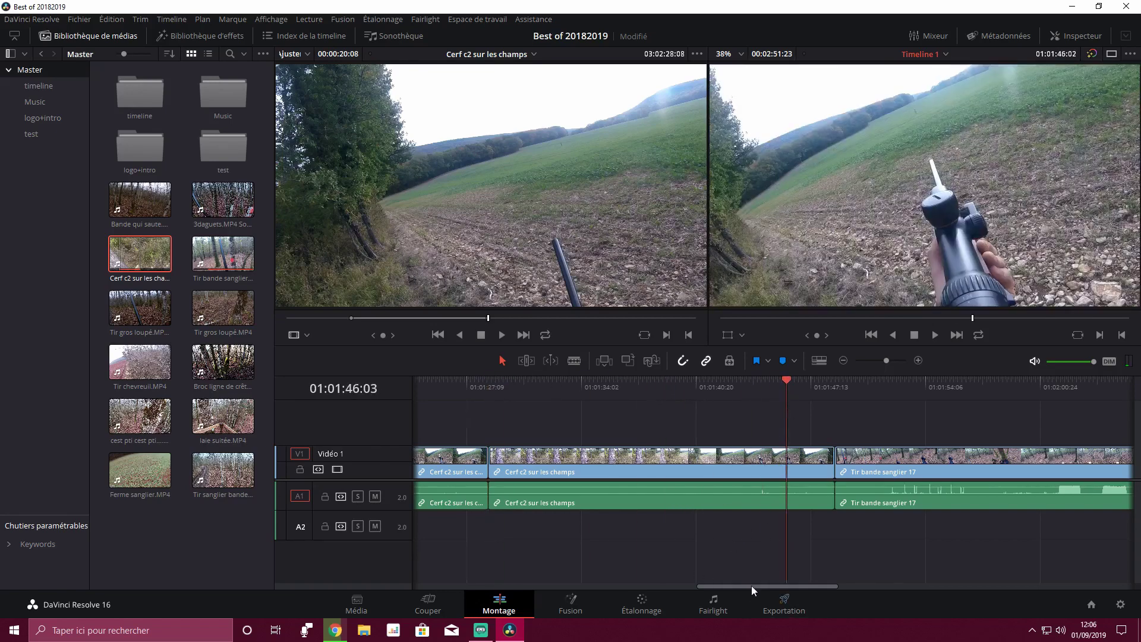
{"action": "left_click_drag", "start_coordinate": [751, 586], "coordinate": [790, 585]}
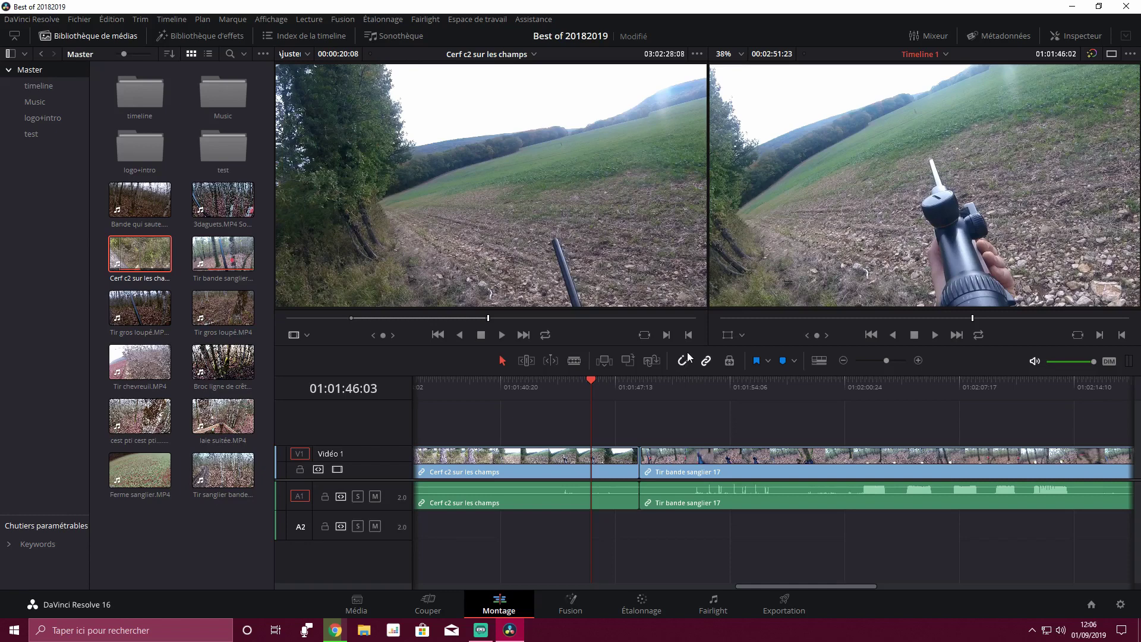
{"action": "left_click_drag", "start_coordinate": [591, 385], "coordinate": [583, 380]}
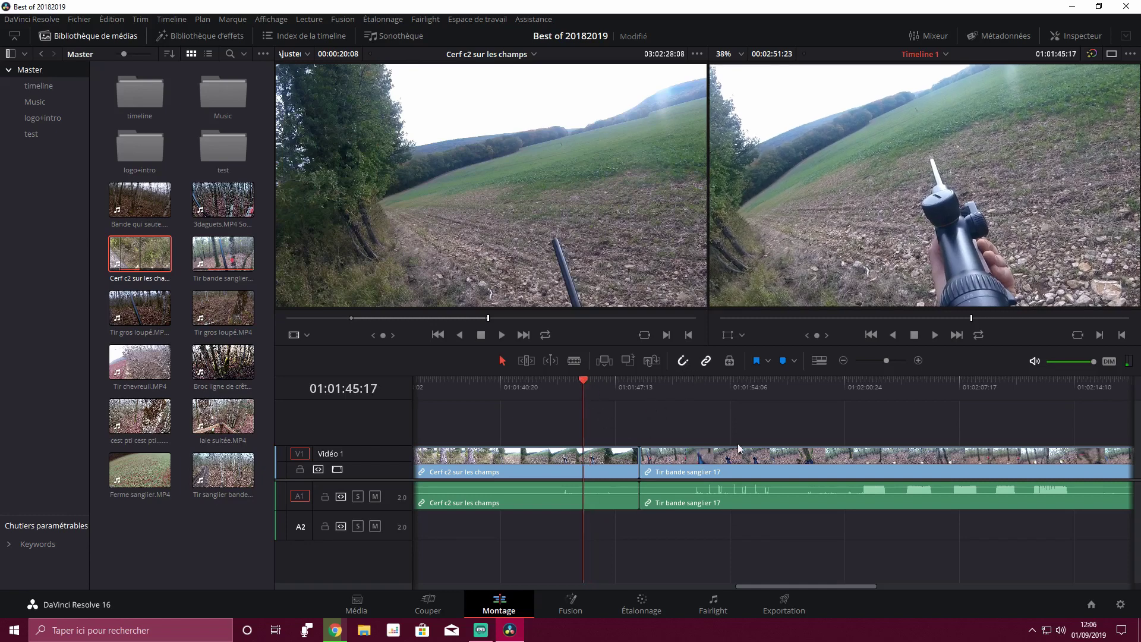
Step: Move "Tir bande sanglier 17" away from the preceding clip and snap it back against that clip's end
{"action": "left_click_drag", "start_coordinate": [725, 470], "coordinate": [769, 455]}
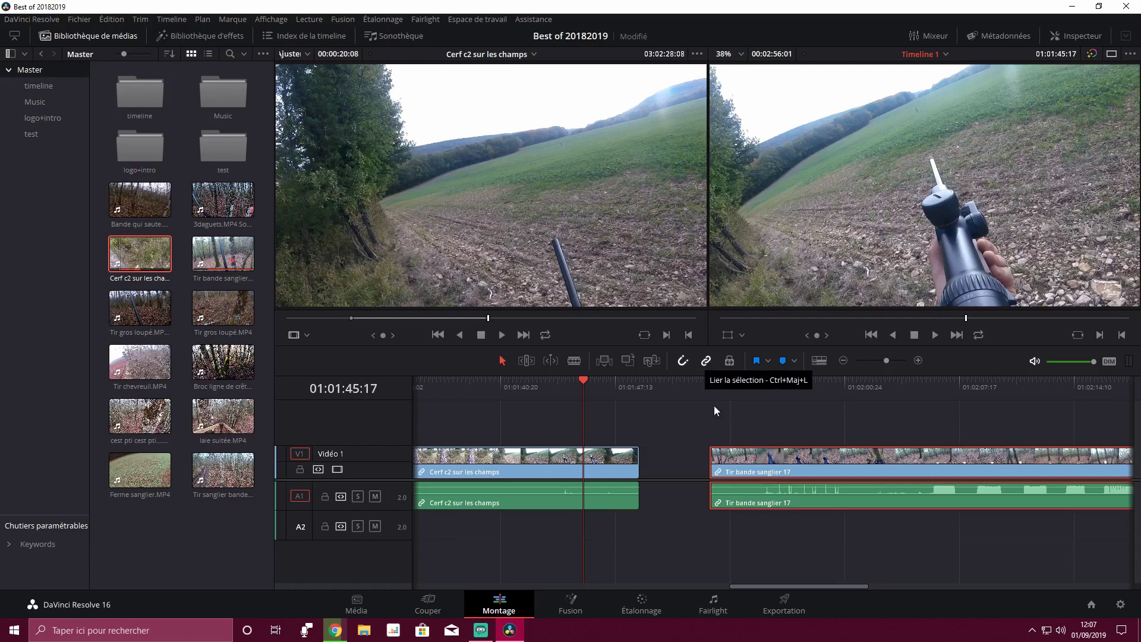
{"action": "left_click_drag", "start_coordinate": [781, 456], "coordinate": [742, 456]}
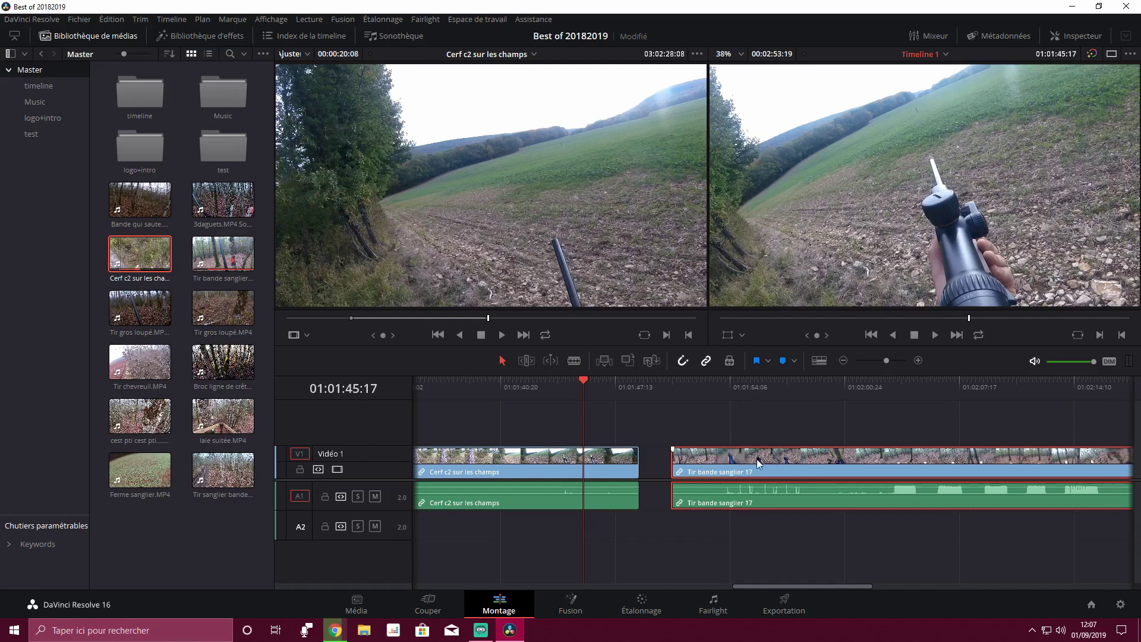
{"action": "left_click_drag", "start_coordinate": [757, 459], "coordinate": [729, 455]}
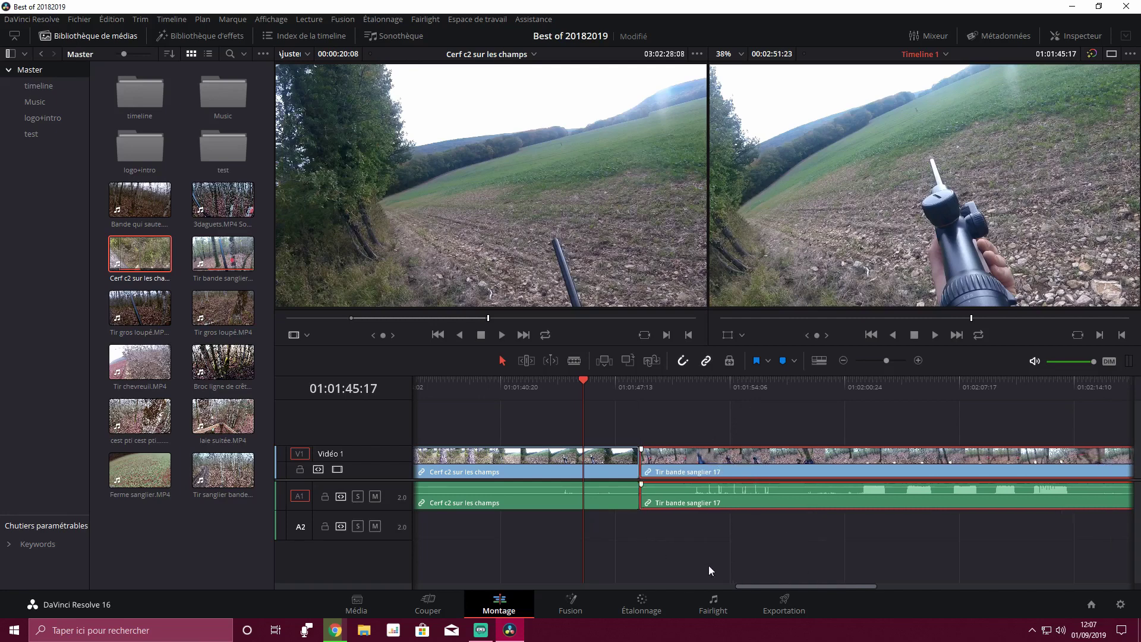
Step: Select all clips on Timeline 1, shift them further along the tracks and delete them
{"action": "left_click_drag", "start_coordinate": [776, 587], "coordinate": [615, 582]}
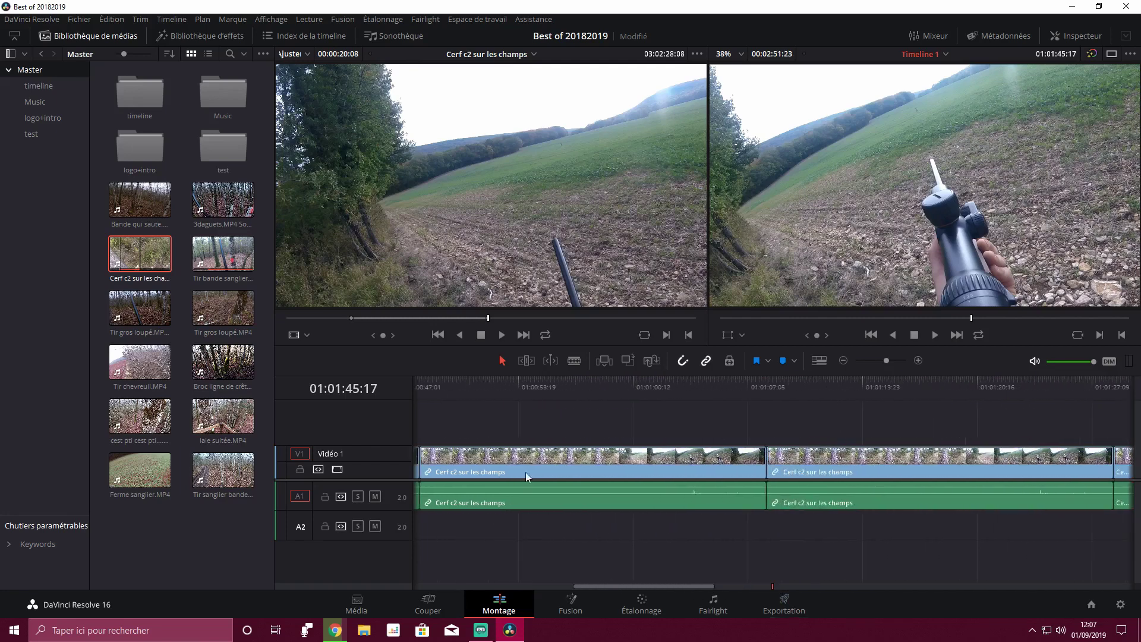
{"action": "mouse_move", "coordinate": [503, 286]}
{"action": "left_click_drag", "start_coordinate": [684, 587], "coordinate": [609, 586]}
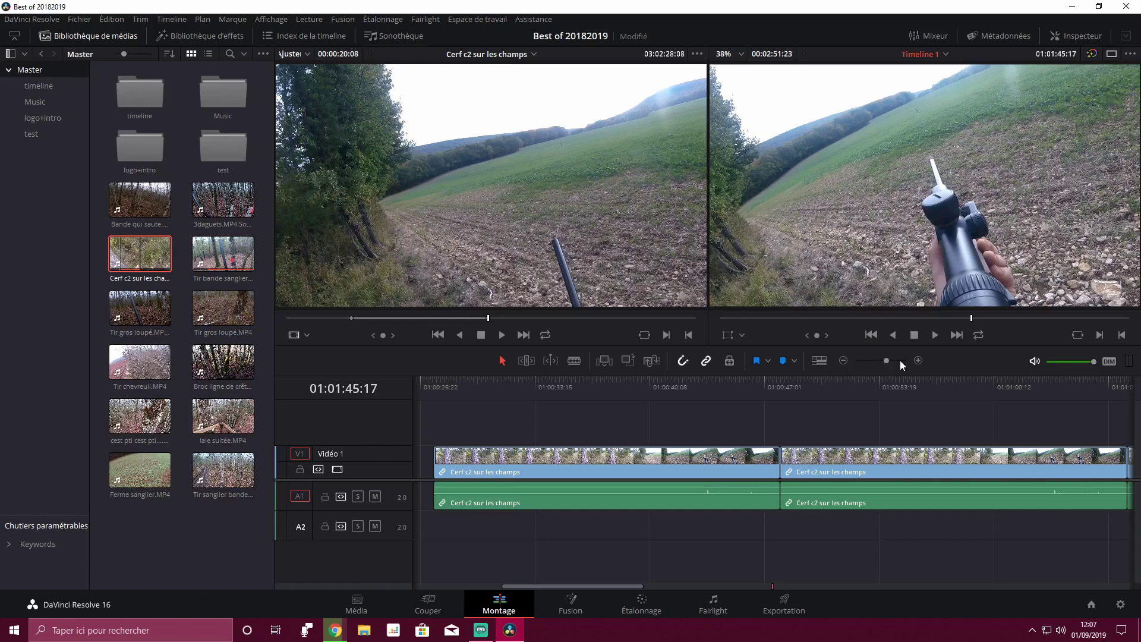
{"action": "left_click", "coordinate": [844, 361]}
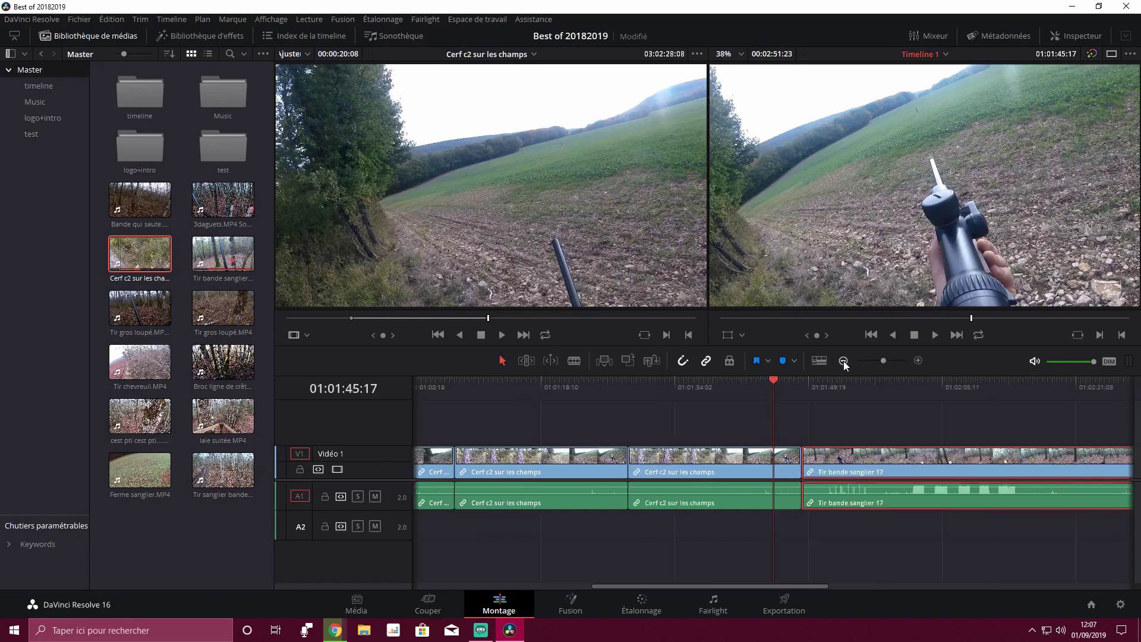
{"action": "left_click", "coordinate": [843, 361]}
{"action": "left_click", "coordinate": [844, 362]}
{"action": "left_click", "coordinate": [844, 361]}
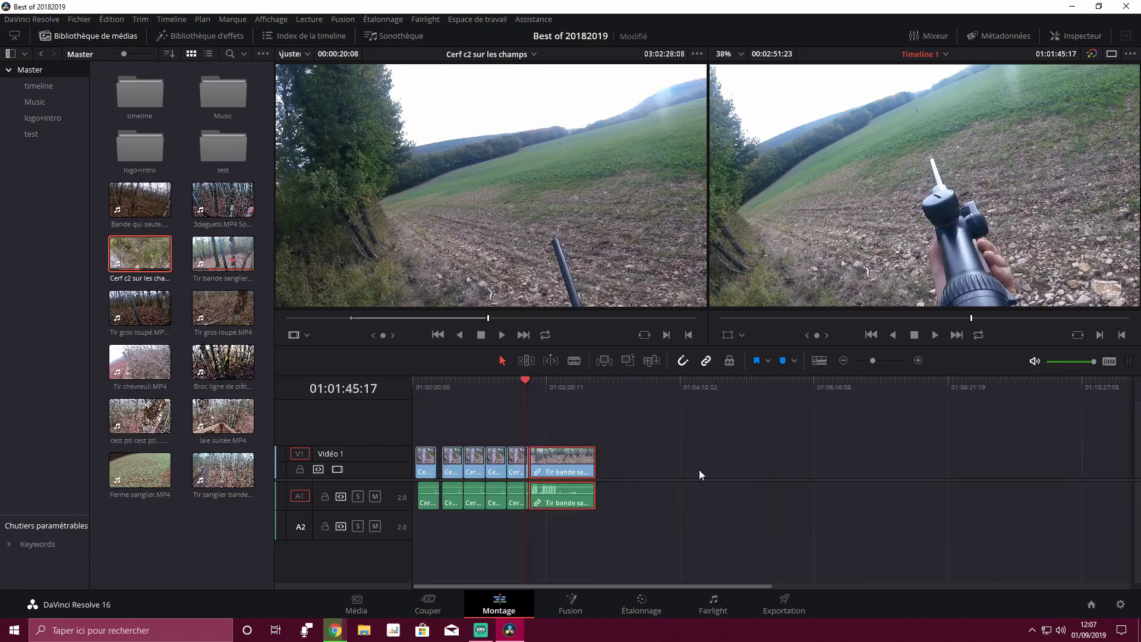
{"action": "left_click_drag", "start_coordinate": [624, 426], "coordinate": [429, 504]}
{"action": "left_click_drag", "start_coordinate": [514, 472], "coordinate": [641, 480]}
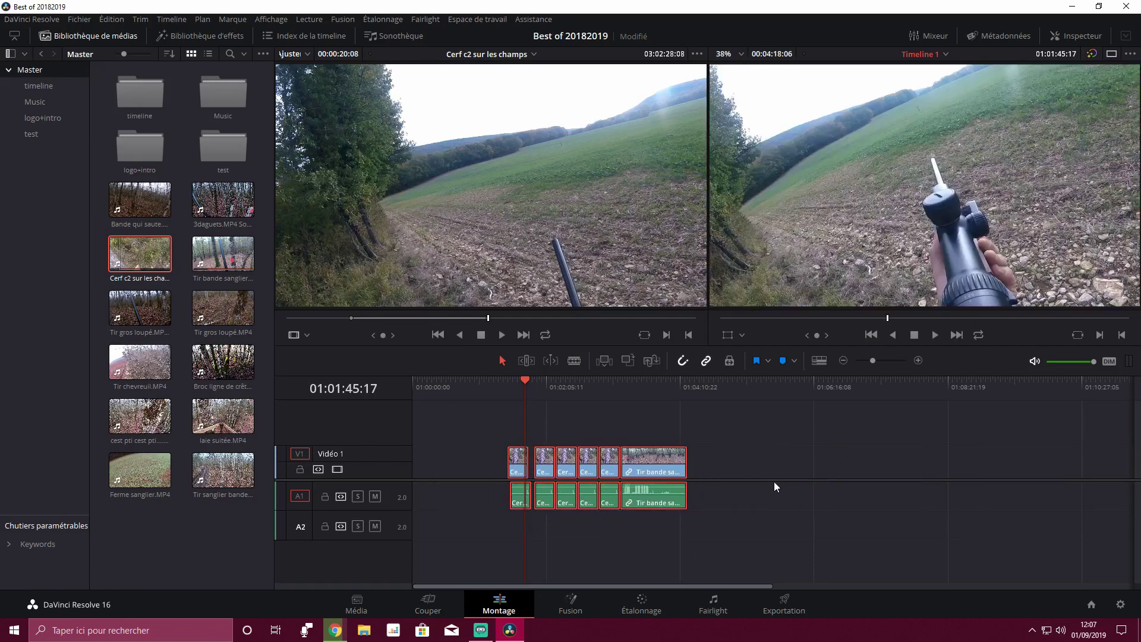
{"action": "key", "text": "Delete"}
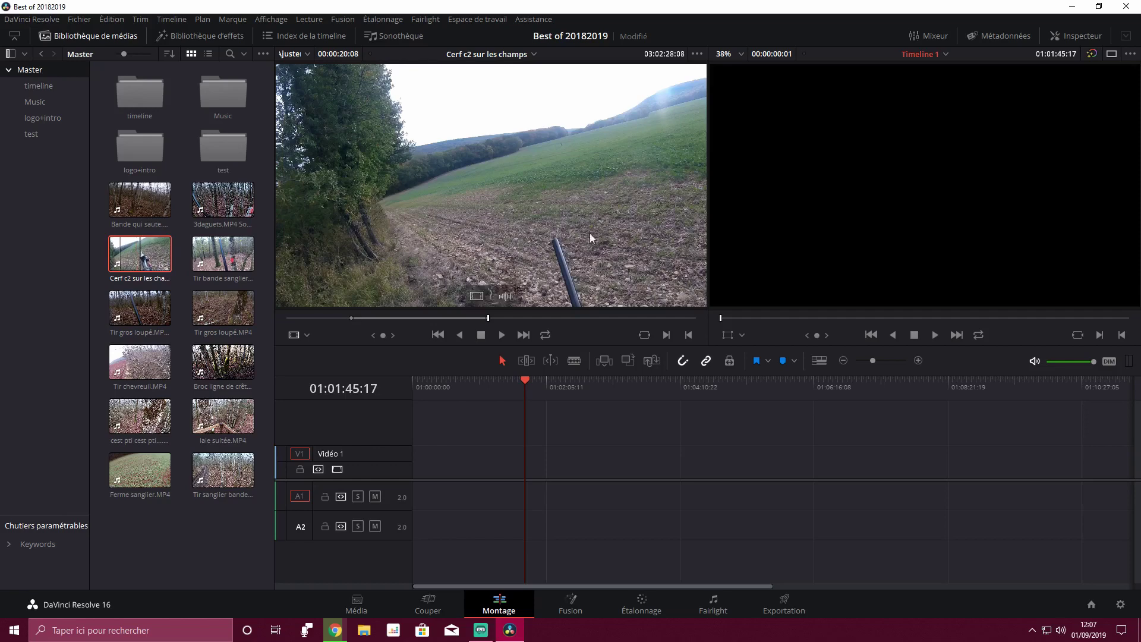
Step: Place the marked "Cerf c2 sur les champs" range at the timeline start with video and audio, and return the playhead to 01:00:00:00
{"action": "mouse_move", "coordinate": [506, 249]}
{"action": "left_click_drag", "start_coordinate": [468, 220], "coordinate": [416, 479]}
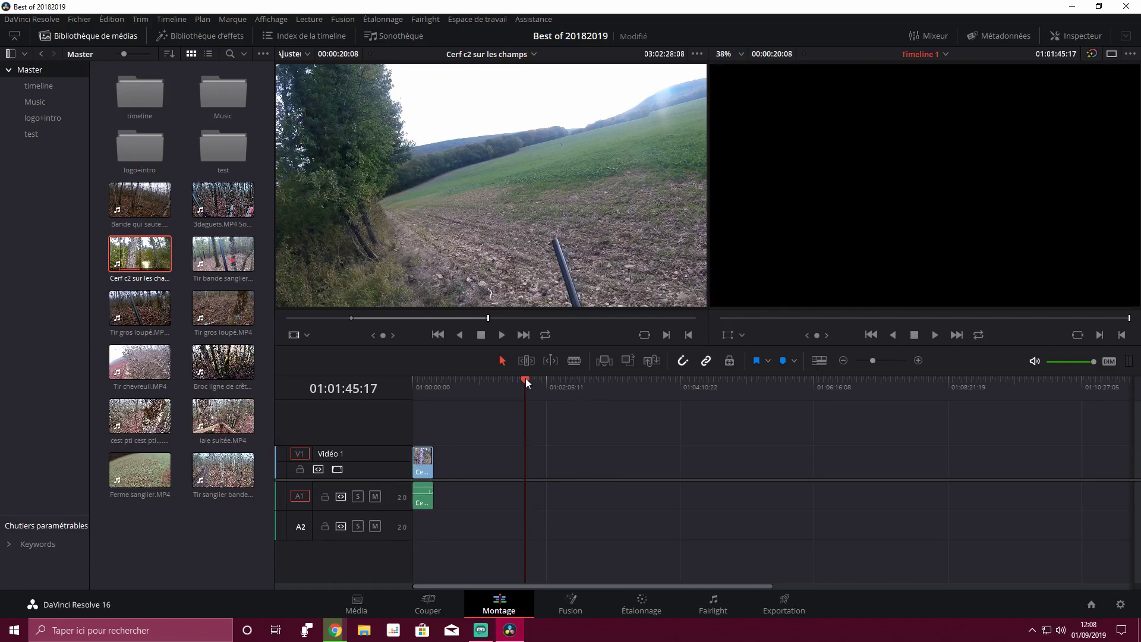
{"action": "left_click_drag", "start_coordinate": [525, 378], "coordinate": [421, 391]}
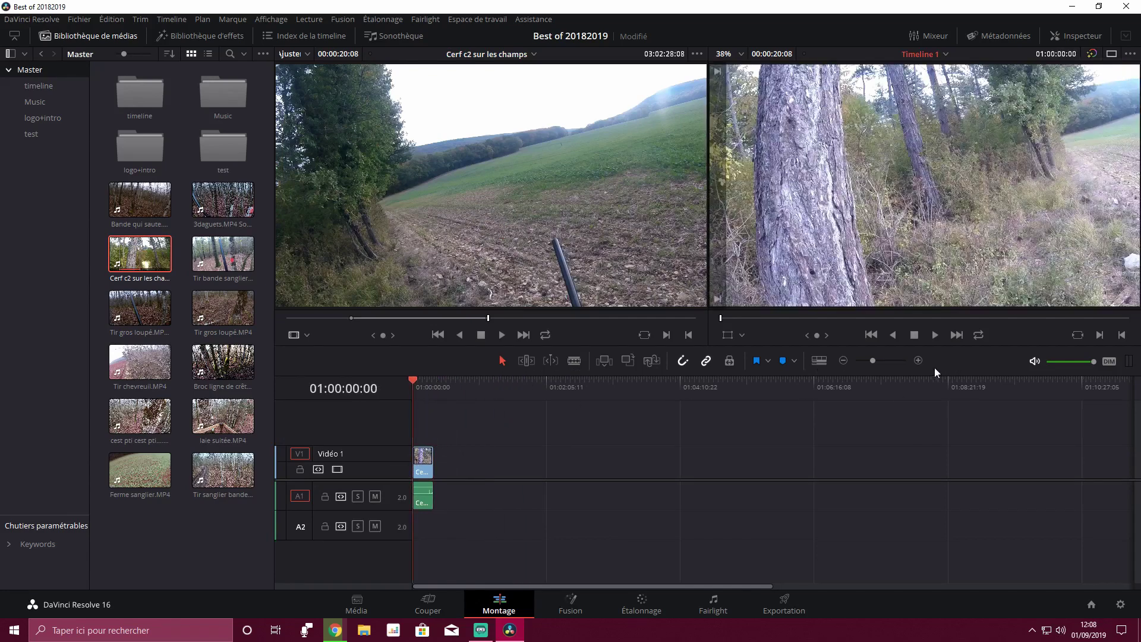
Step: Play the "Cerf c2 sur les champs" clip on Timeline 1 up to 01:00:13:18 and return the playhead to 01:00:00:00
{"action": "left_click", "coordinate": [918, 361]}
{"action": "left_click", "coordinate": [919, 361]}
{"action": "left_click", "coordinate": [919, 361]}
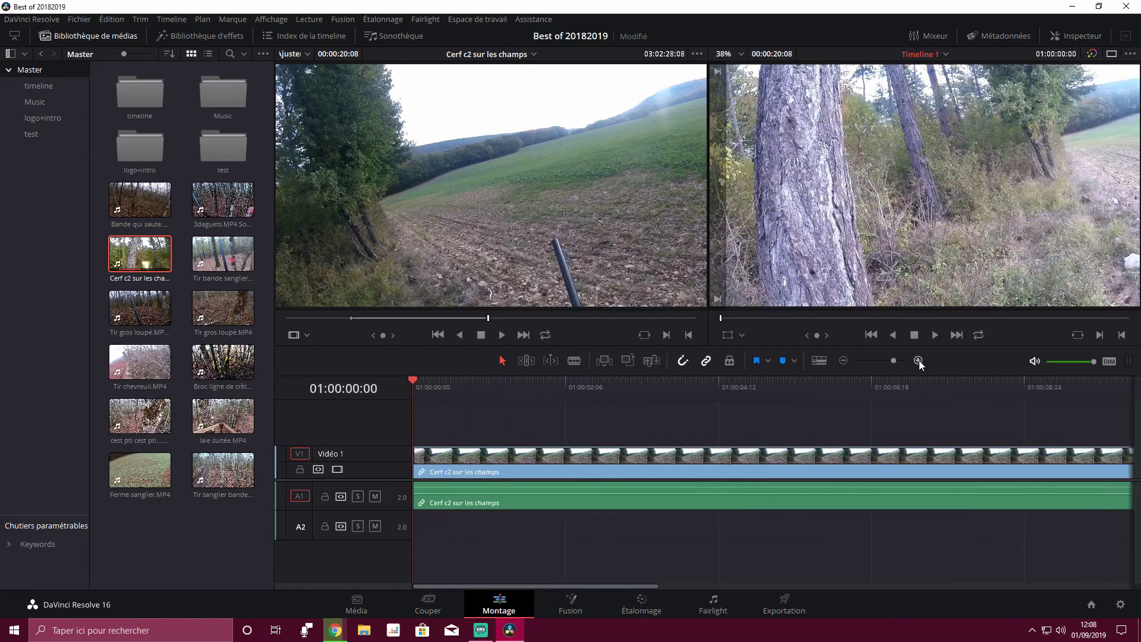
{"action": "left_click", "coordinate": [845, 361]}
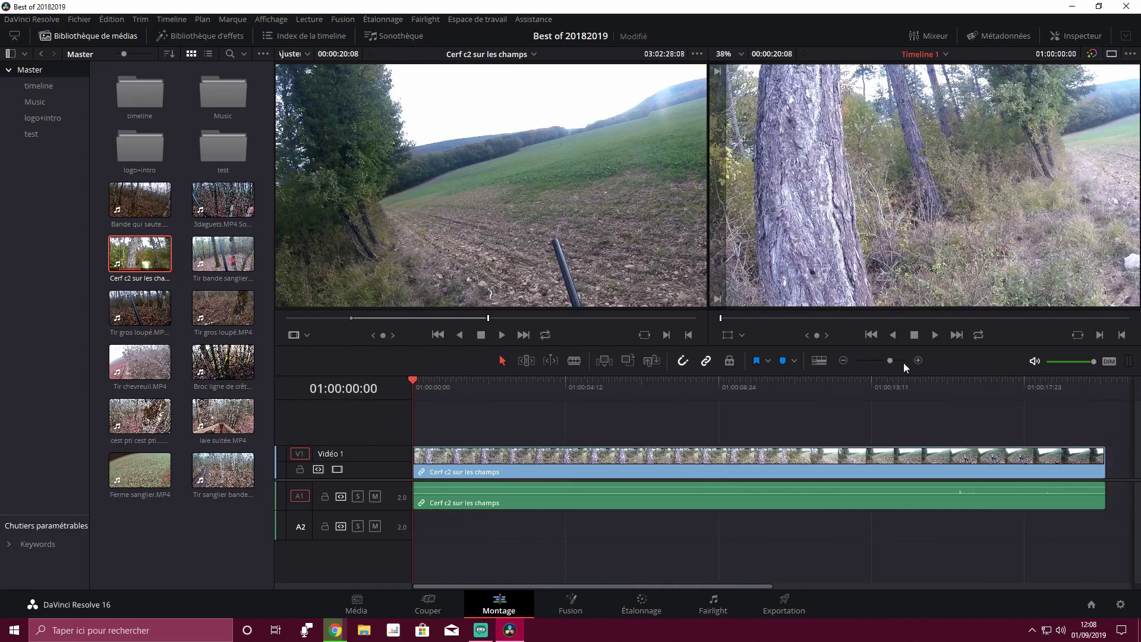
{"action": "left_click", "coordinate": [919, 361]}
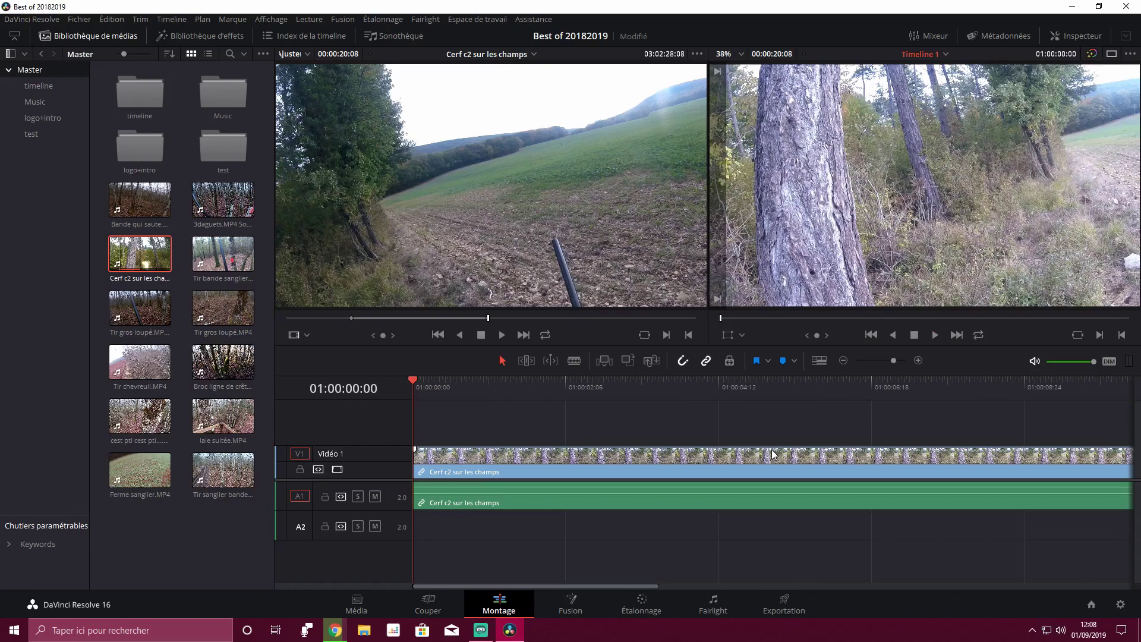
{"action": "key", "text": "space"}
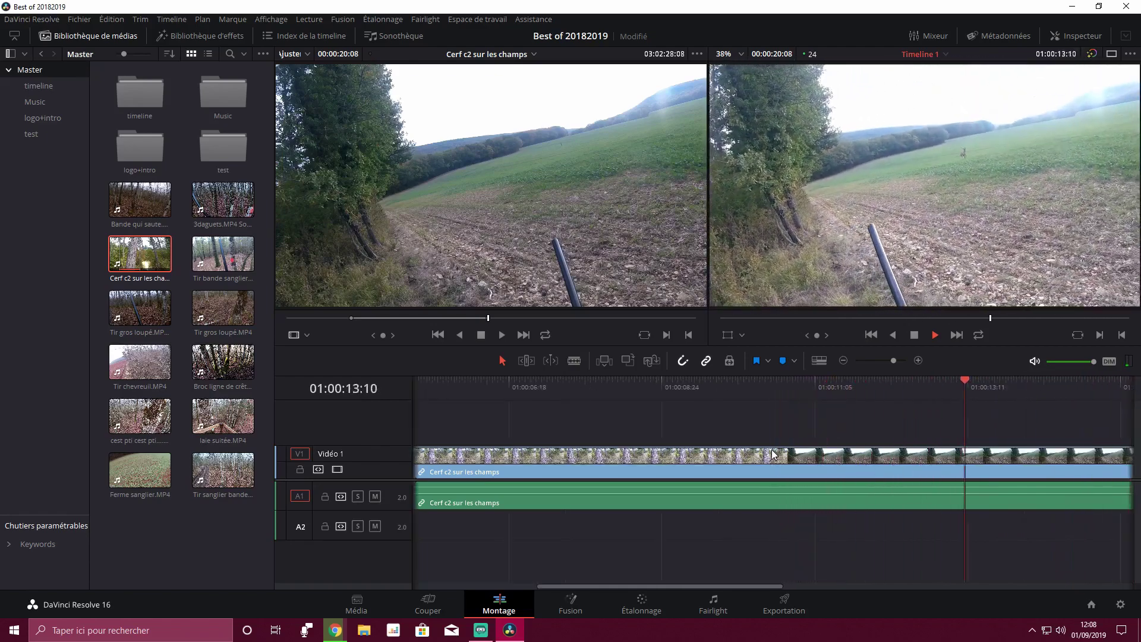
{"action": "key", "text": "space"}
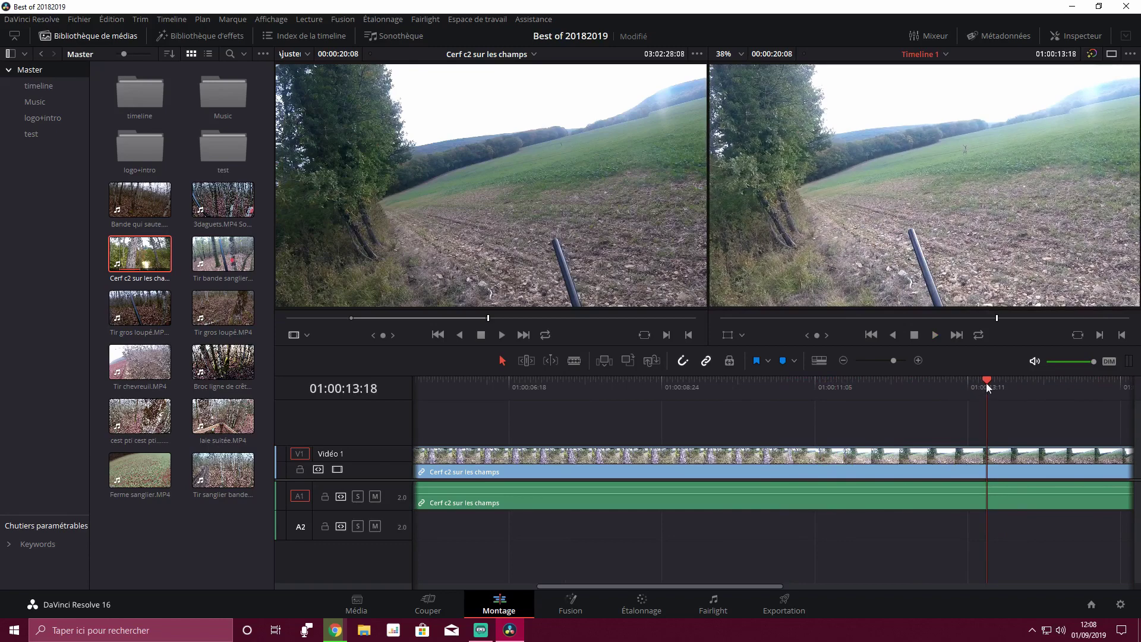
{"action": "left_click_drag", "start_coordinate": [985, 380], "coordinate": [440, 421]}
{"action": "key", "text": "Home"}
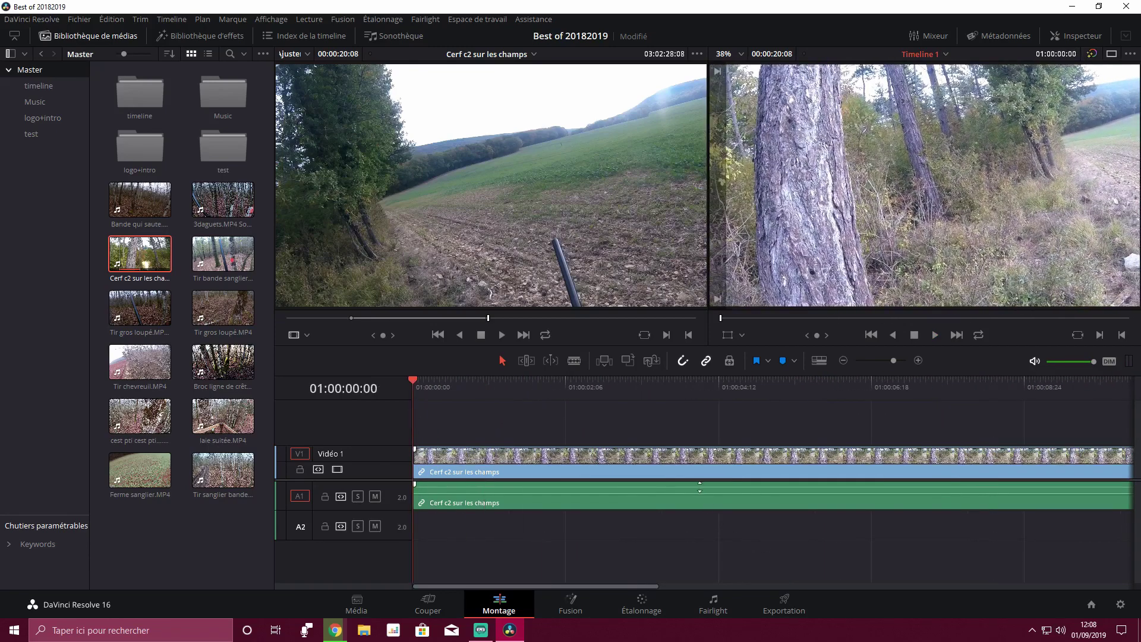
Step: Adjust the audio level of "Cerf c2 sur les champs" directly on its timeline clip while listening, ending at 6.14 dB
{"action": "left_click_drag", "start_coordinate": [699, 487], "coordinate": [699, 489]}
{"action": "left_click_drag", "start_coordinate": [698, 489], "coordinate": [697, 478]}
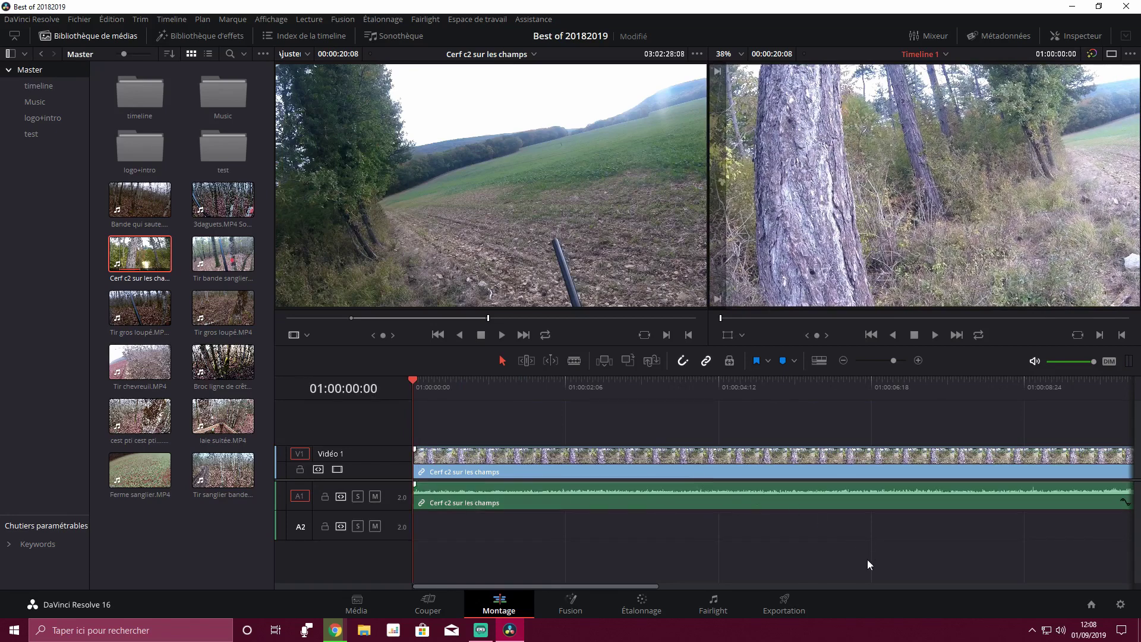
{"action": "key", "text": "space"}
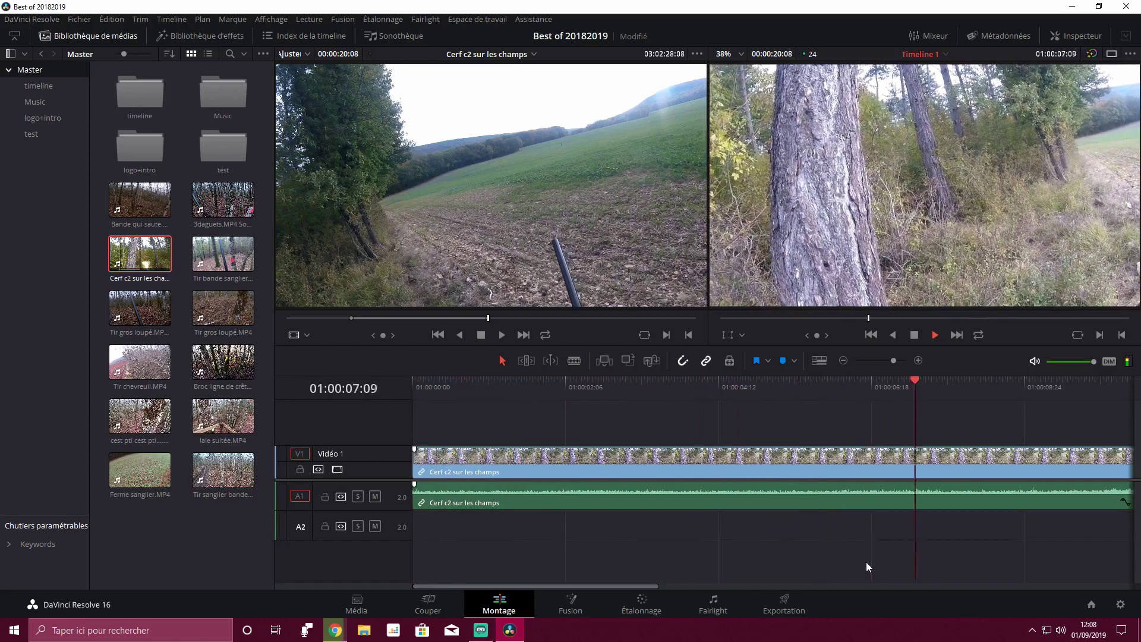
{"action": "key", "text": "space"}
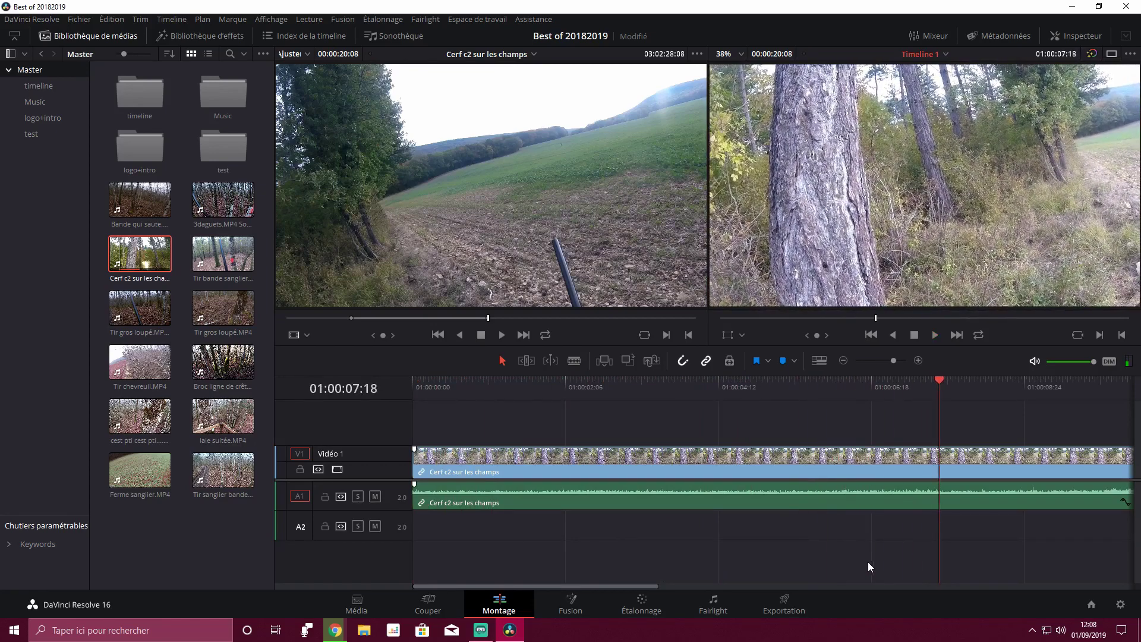
{"action": "left_click_drag", "start_coordinate": [803, 481], "coordinate": [802, 486]}
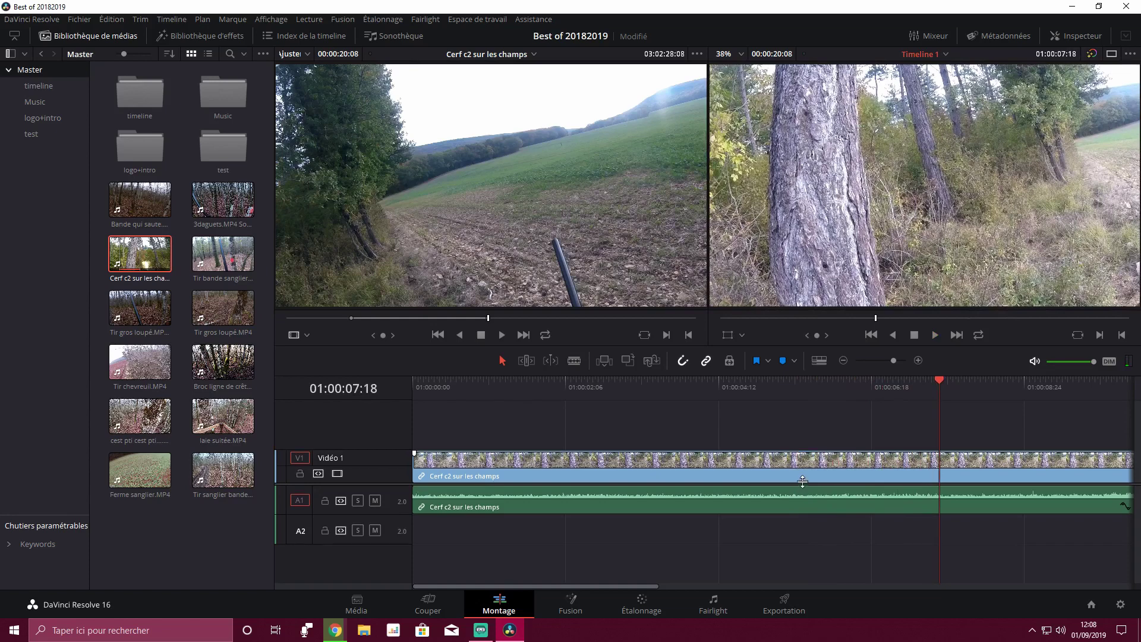
{"action": "left_click", "coordinate": [801, 496]}
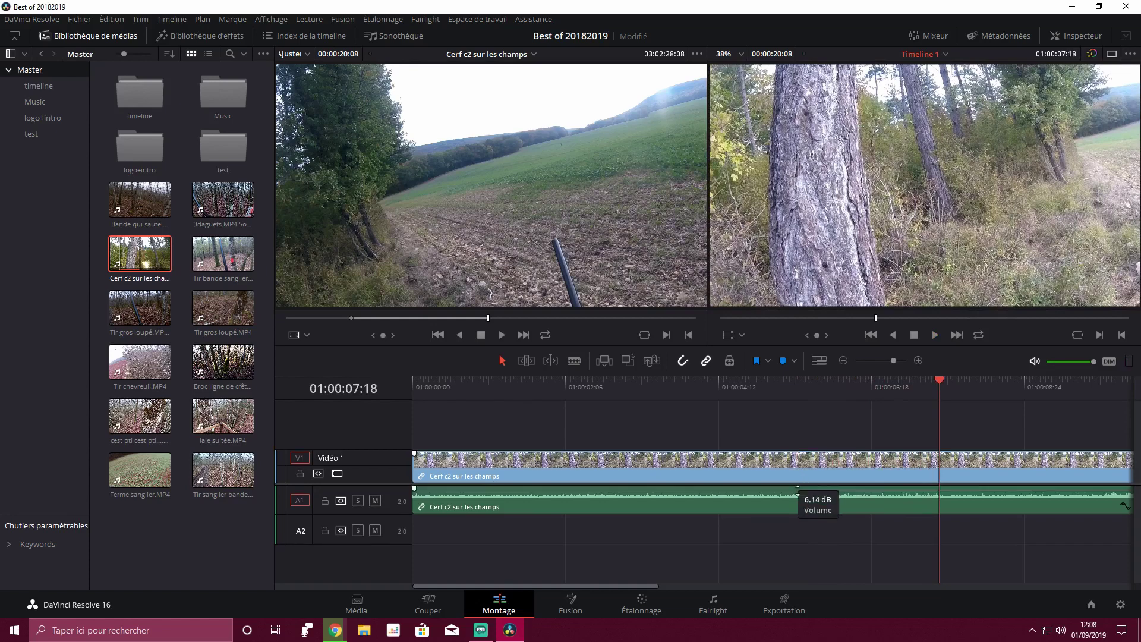
Step: Open the clip's properties, try the audio volume at its maximum and set it to 0.00
{"action": "left_click", "coordinate": [1080, 34]}
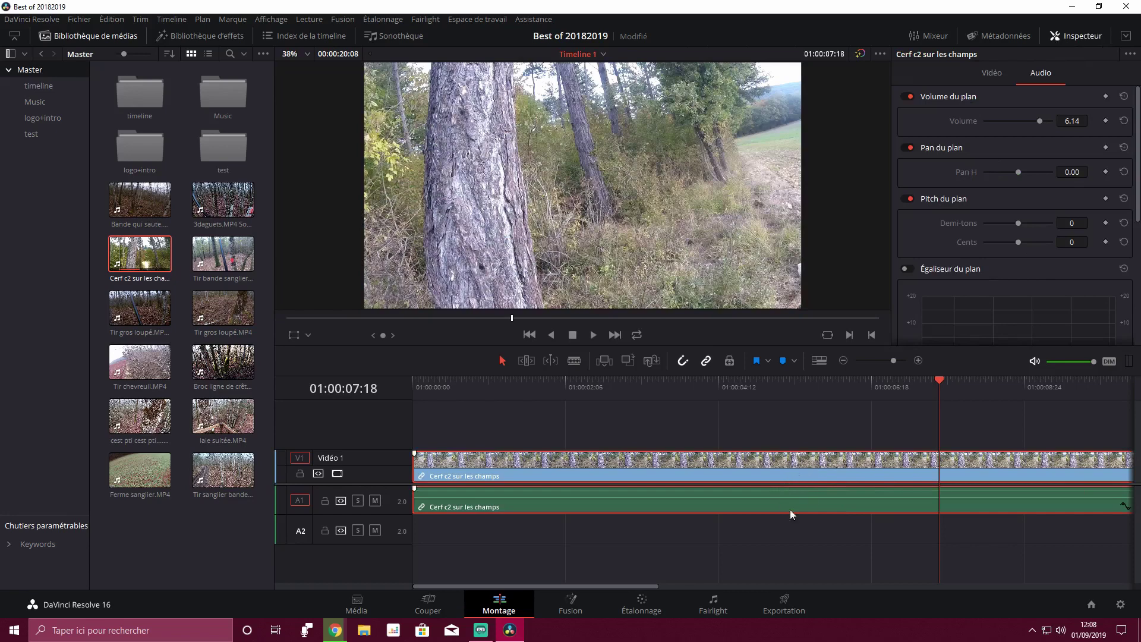
{"action": "left_click", "coordinate": [993, 74]}
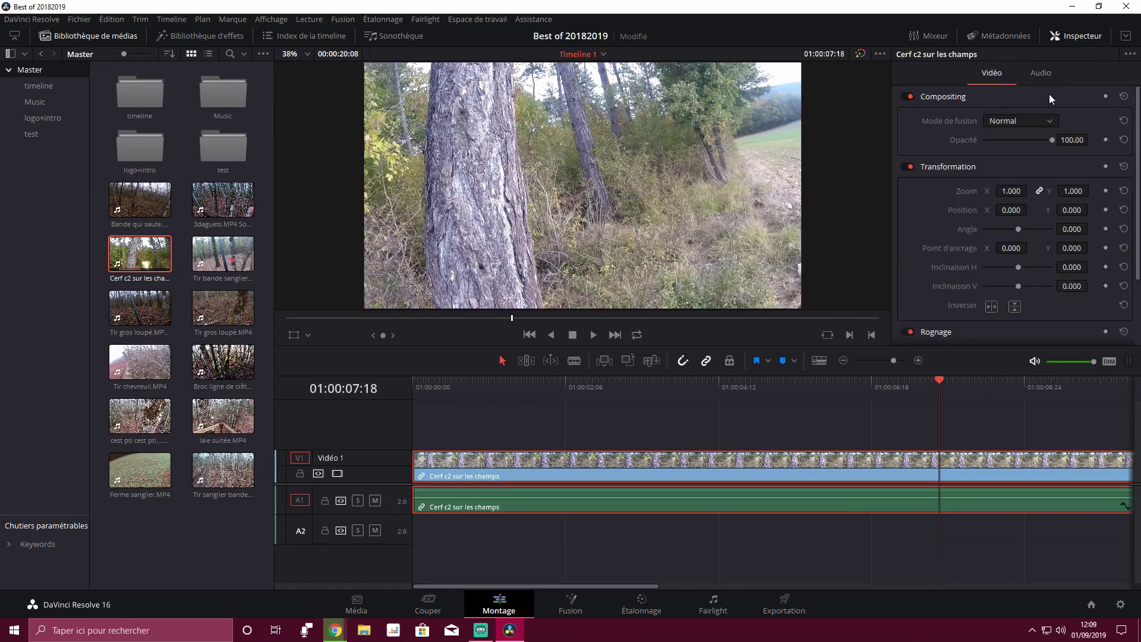
{"action": "left_click", "coordinate": [1041, 75]}
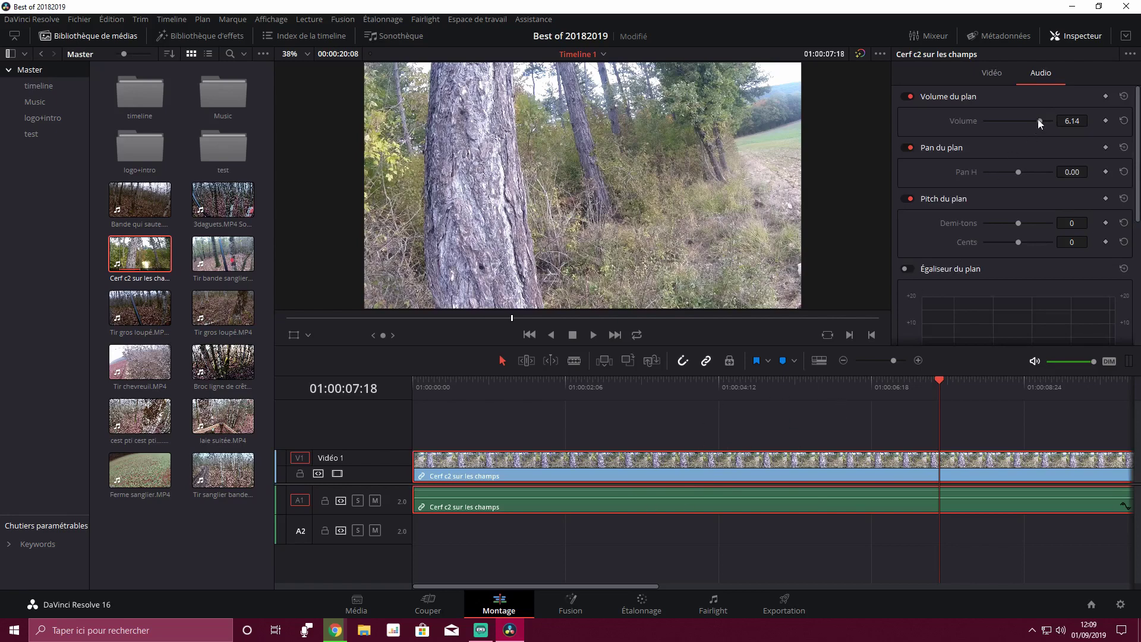
{"action": "left_click_drag", "start_coordinate": [1039, 120], "coordinate": [1068, 123]}
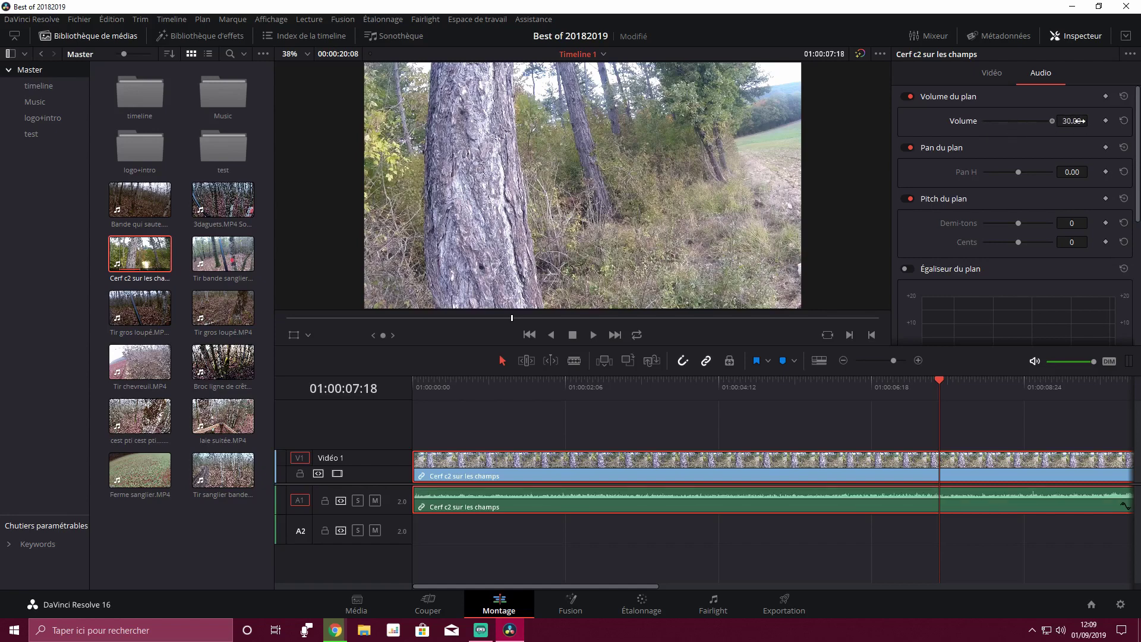
{"action": "left_click", "coordinate": [1070, 125]}
{"action": "key", "text": "Return"}
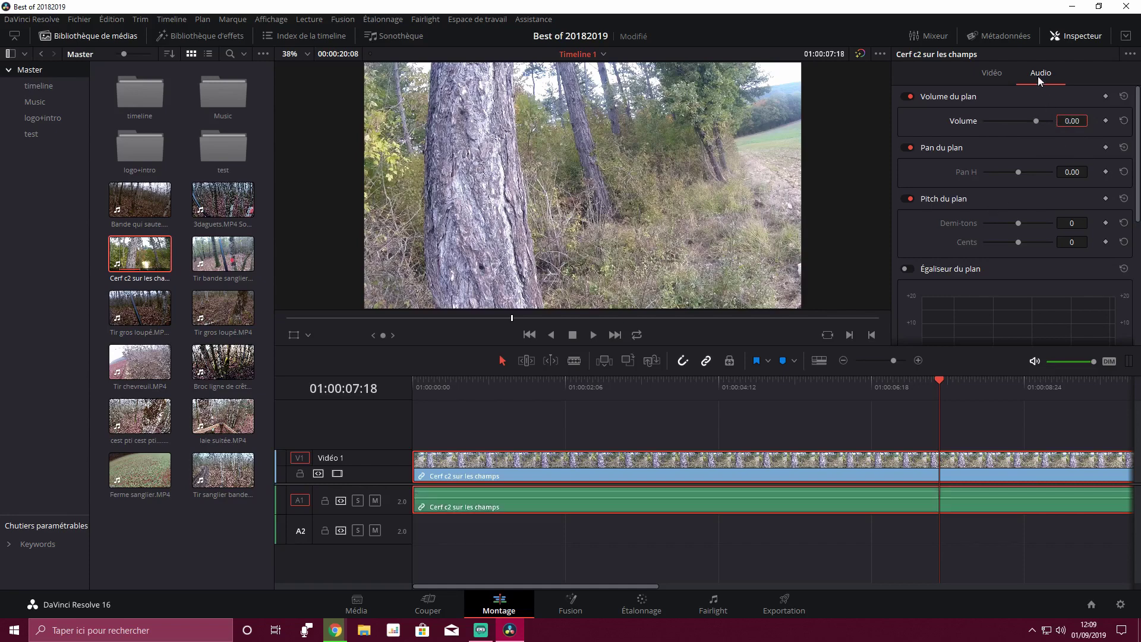
Step: Split the "Cerf c2 sur les champs" clip at 01:00:10:21, where the stag appears beside the trees
{"action": "left_click", "coordinate": [999, 74]}
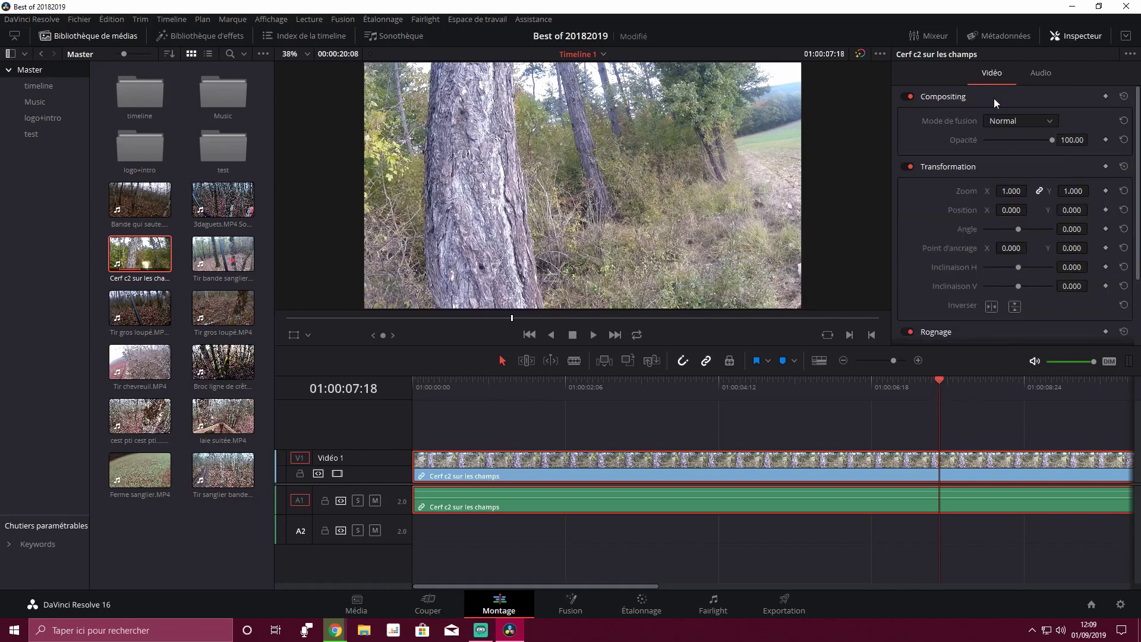
{"action": "left_click_drag", "start_coordinate": [940, 379], "coordinate": [672, 407]}
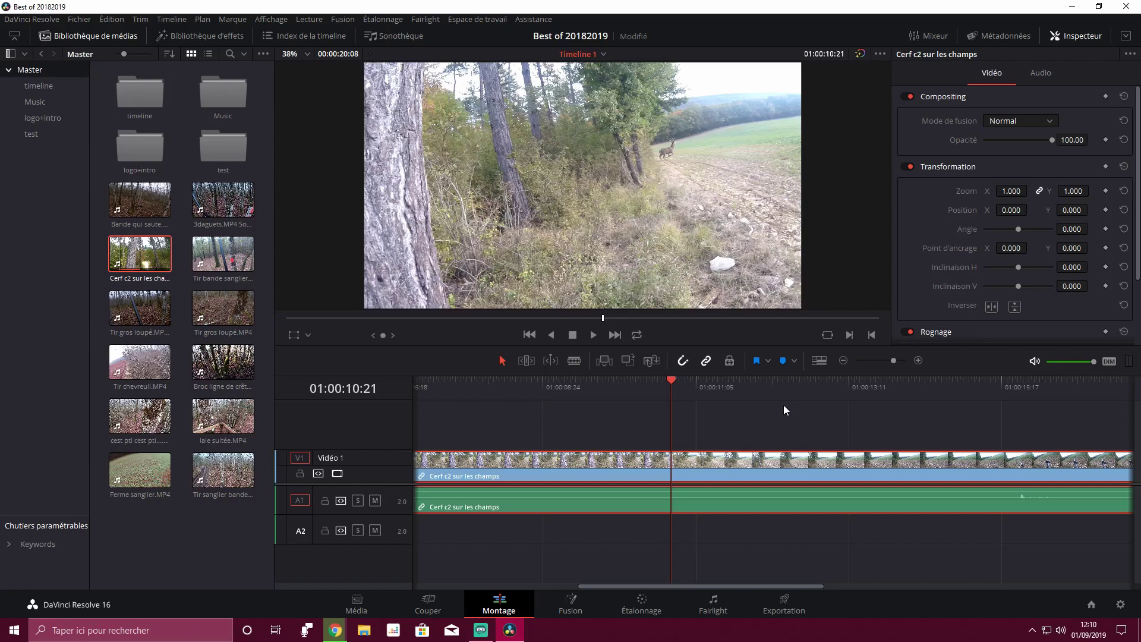
{"action": "key", "text": "ctrl+b"}
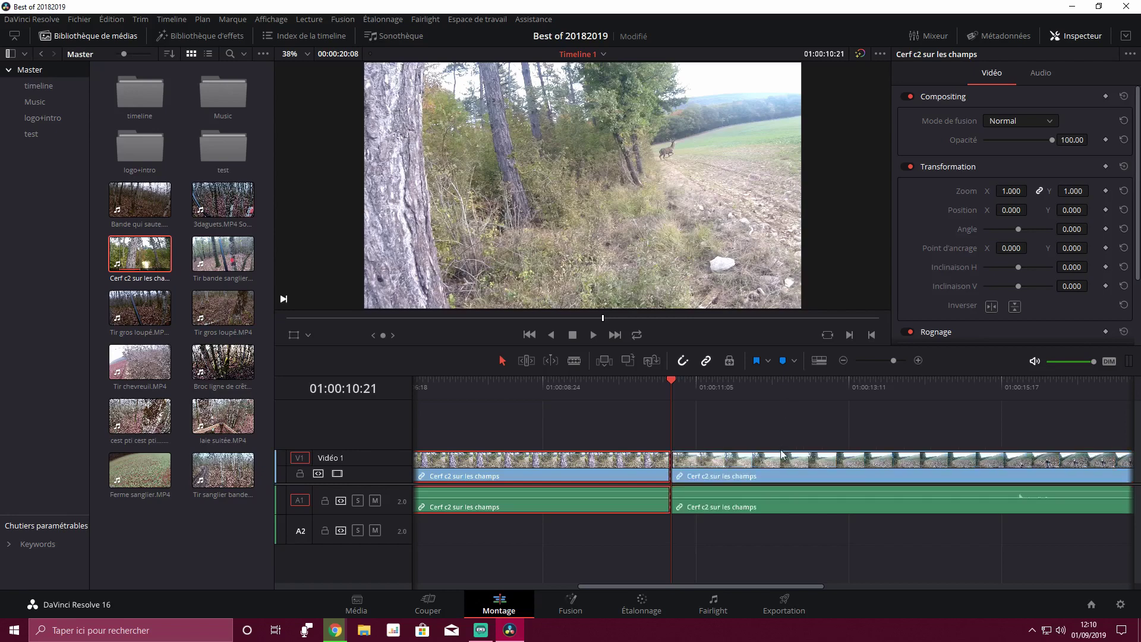
Step: Enlarge the second segment to zoom 2.570 and reposition it to X -969, Y -374 to frame the stag
{"action": "left_click", "coordinate": [782, 456]}
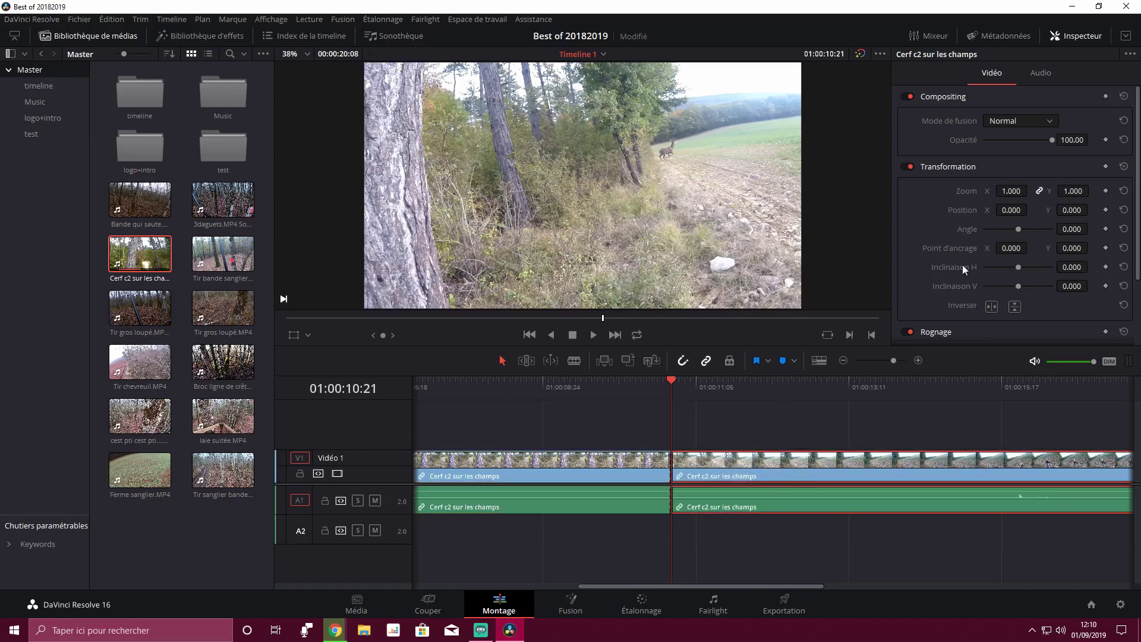
{"action": "left_click_drag", "start_coordinate": [1011, 192], "coordinate": [1032, 191]}
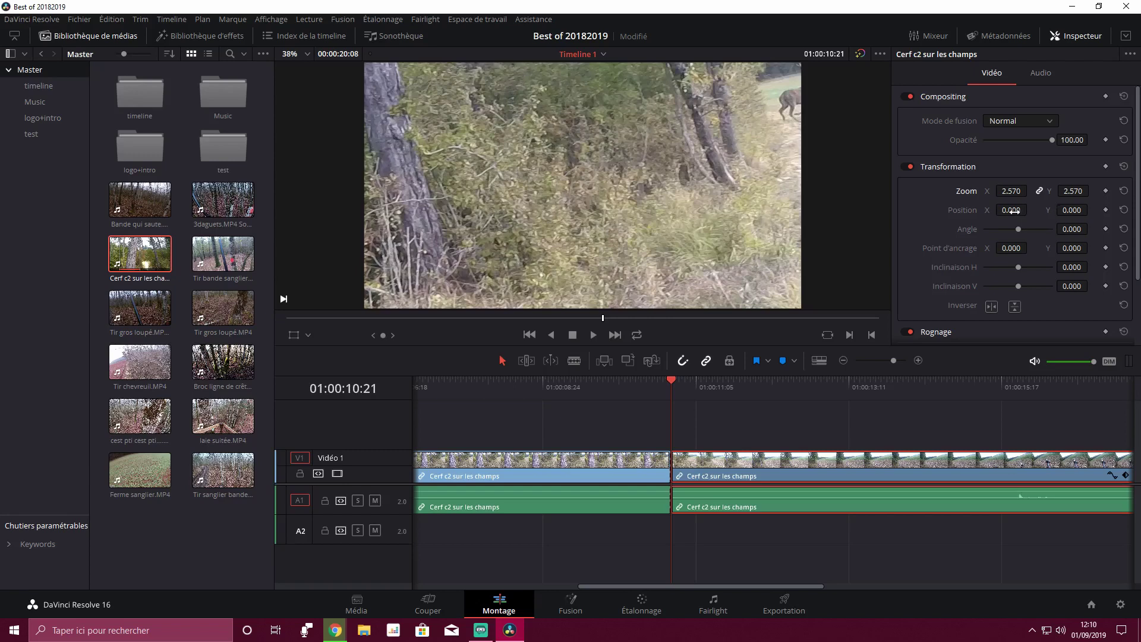
{"action": "left_click_drag", "start_coordinate": [1011, 210], "coordinate": [1091, 210]}
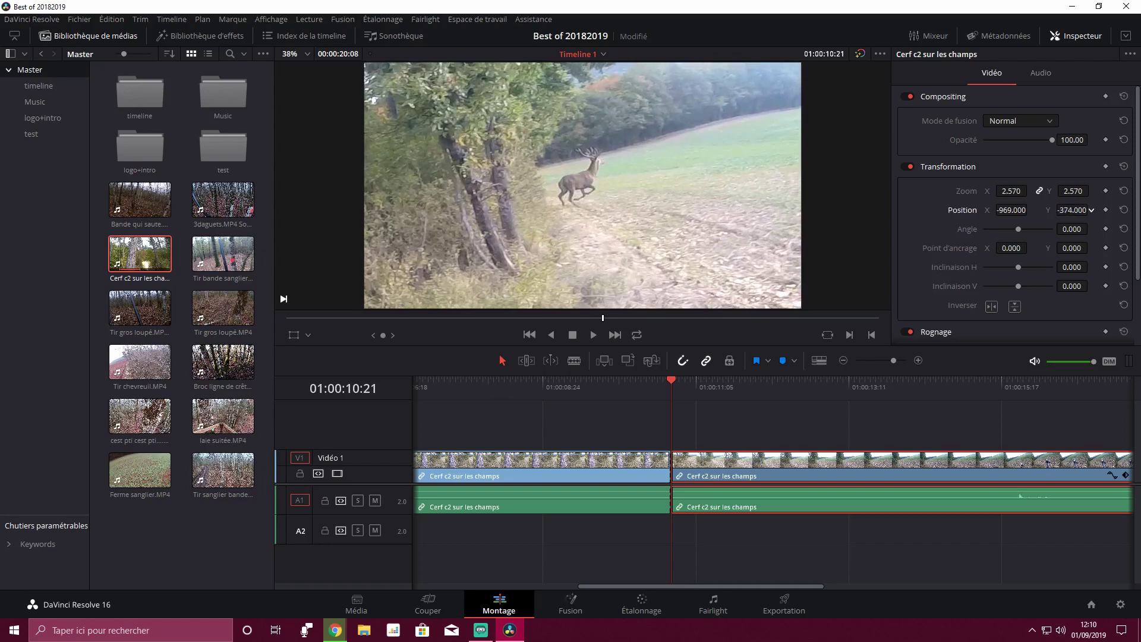
Step: Play the cut and enlarged segment from 01:00:07:08 to 01:00:17:03
{"action": "left_click", "coordinate": [513, 392]}
{"action": "left_click_drag", "start_coordinate": [509, 378], "coordinate": [431, 387]}
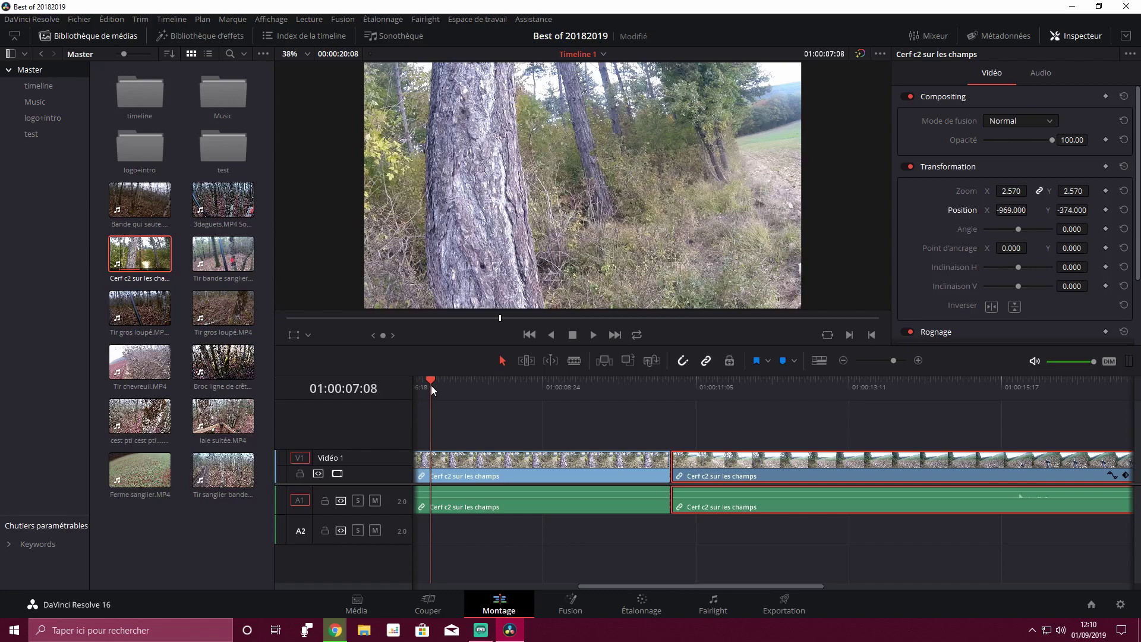
{"action": "key", "text": "space"}
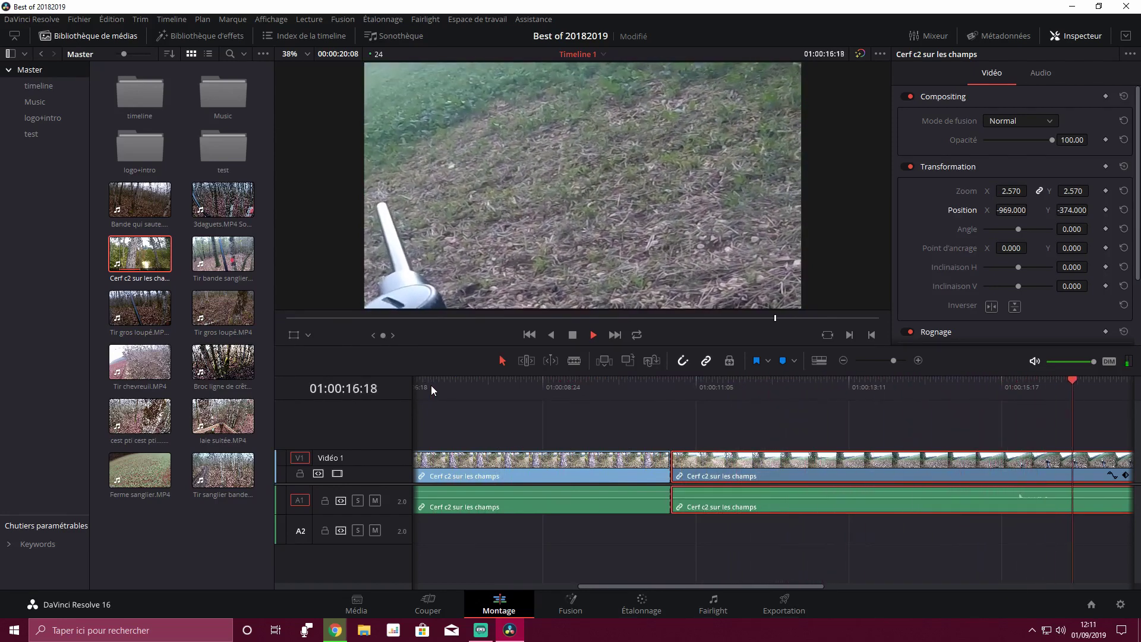
{"action": "key", "text": "space"}
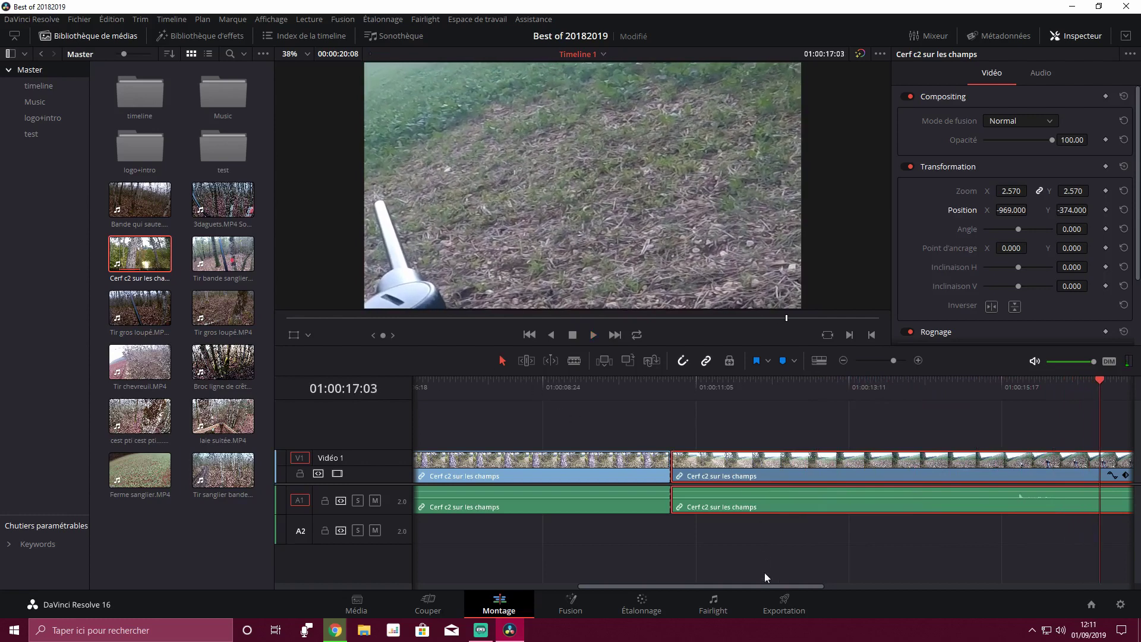
Step: Split the enlarged segment at 01:00:15:16 with the blade, undo that cut, and split it again at the playhead
{"action": "left_click_drag", "start_coordinate": [758, 586], "coordinate": [795, 586]}
{"action": "left_click_drag", "start_coordinate": [991, 379], "coordinate": [892, 392]}
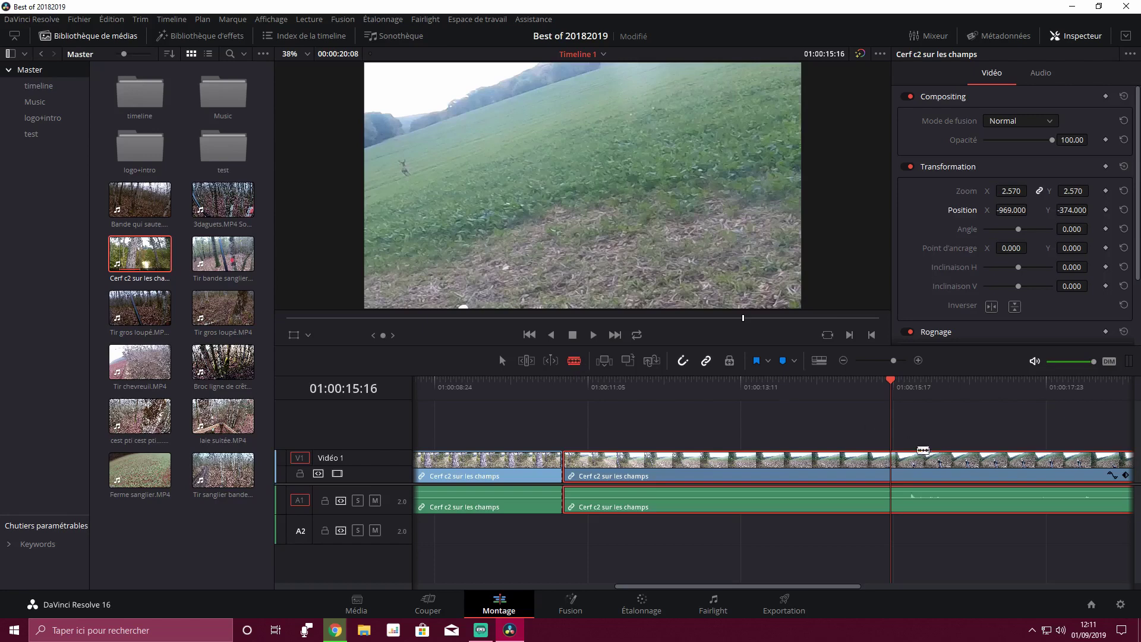
{"action": "left_click", "coordinate": [898, 465]}
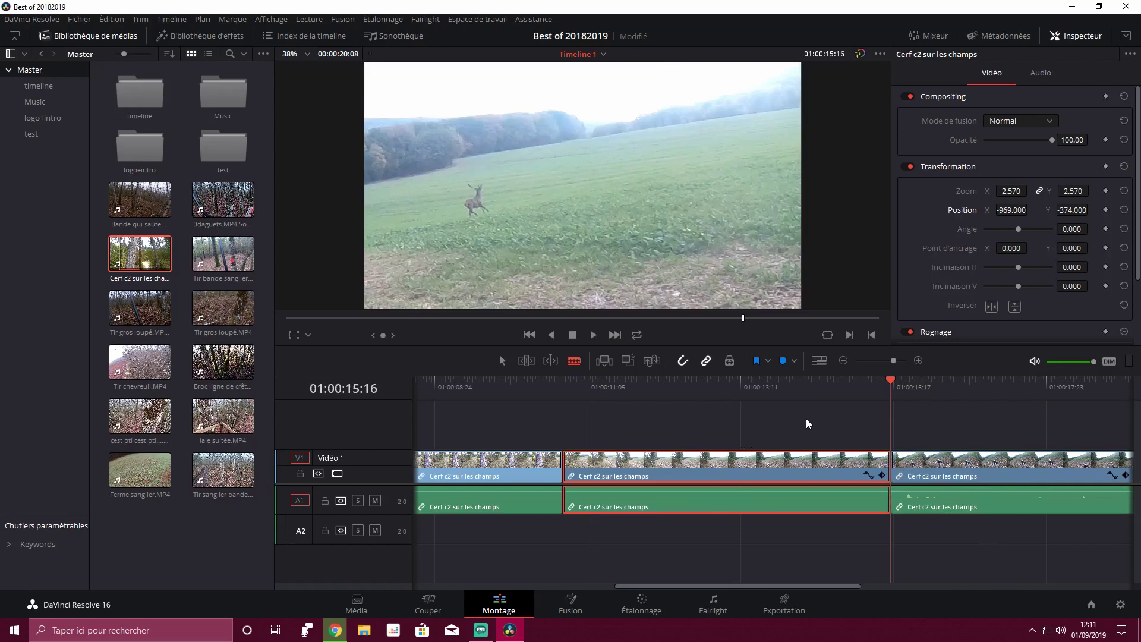
{"action": "key", "text": "ctrl+z"}
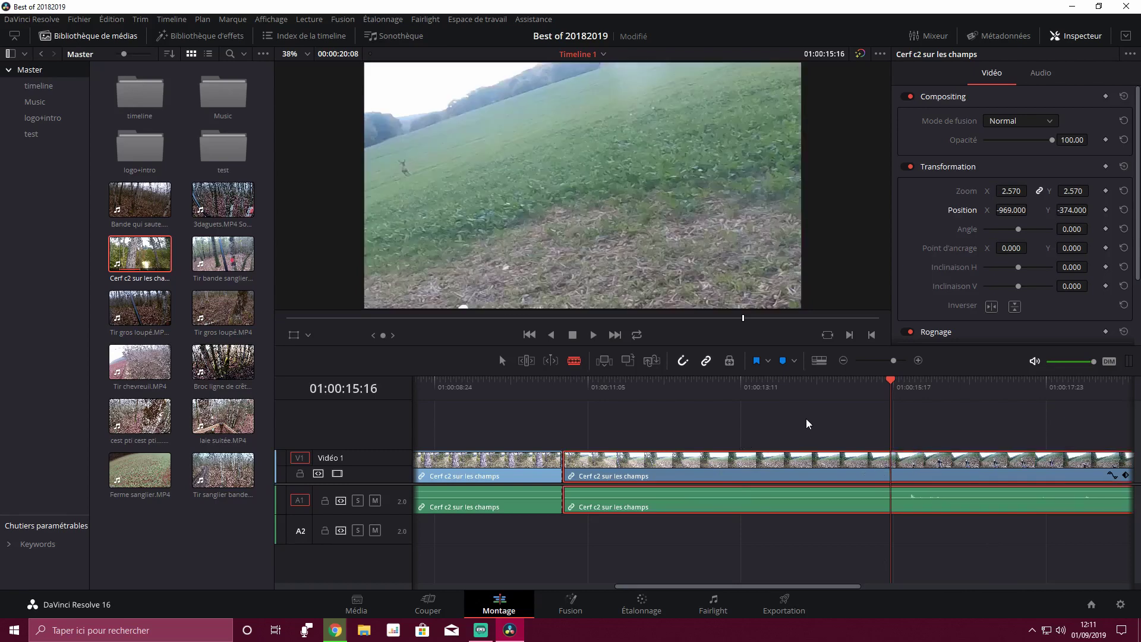
{"action": "left_click", "coordinate": [500, 361]}
{"action": "key", "text": "ctrl+b"}
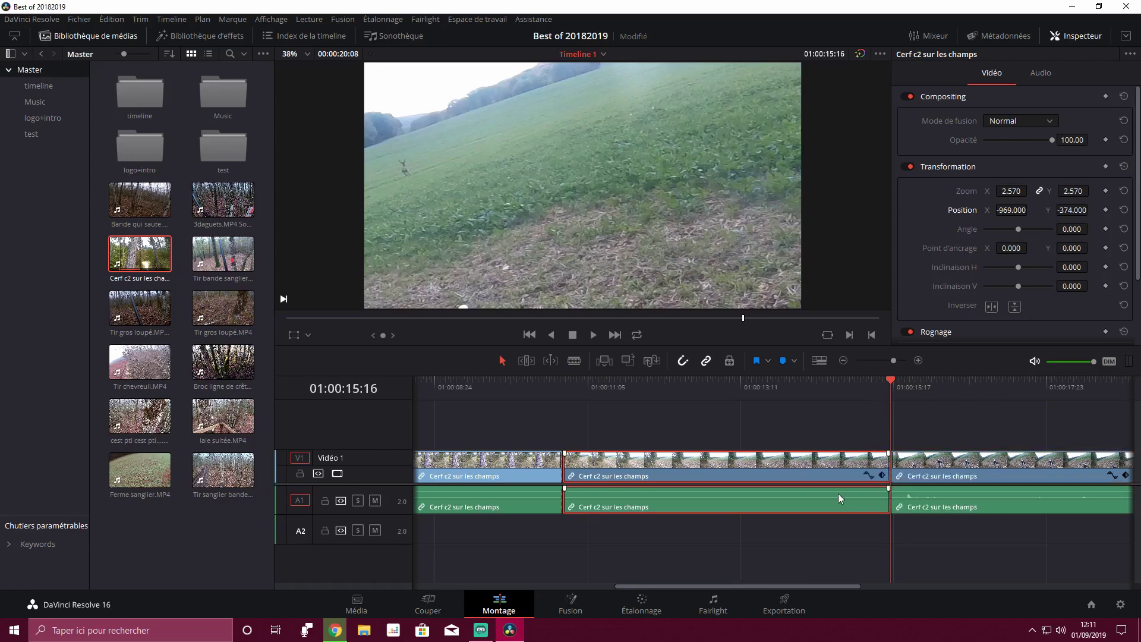
Step: Set the last segment's zoom to 1.000 and its X and Y position to 0, and play the edit from 01:00:09:10
{"action": "left_click", "coordinate": [972, 469]}
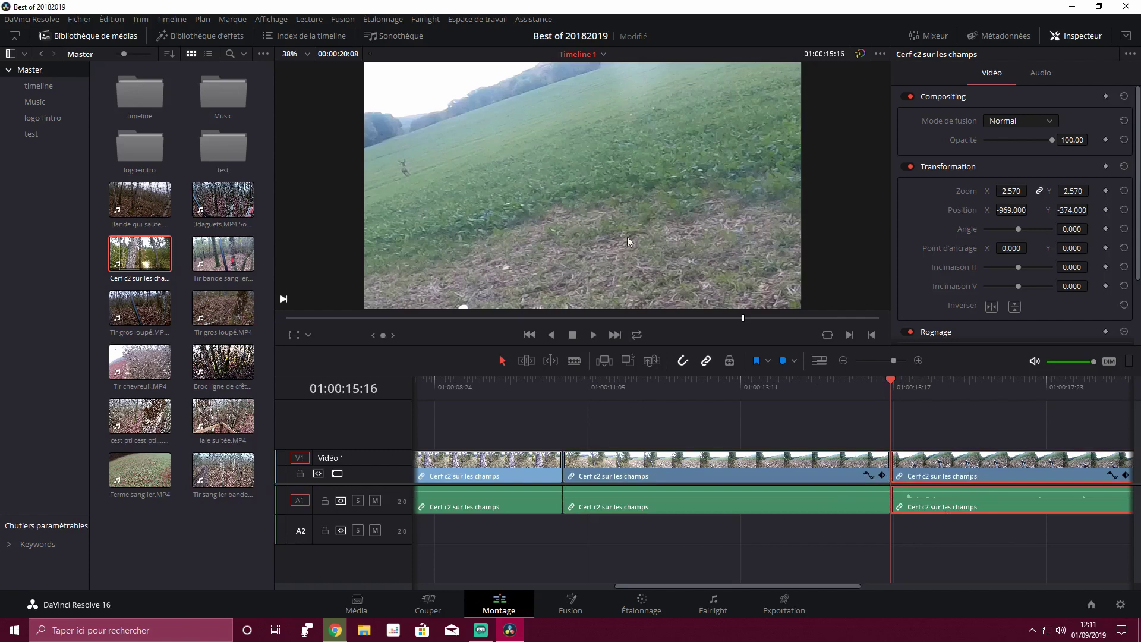
{"action": "left_click", "coordinate": [1010, 191]}
{"action": "type", "text": "1"}
{"action": "key", "text": "Return"}
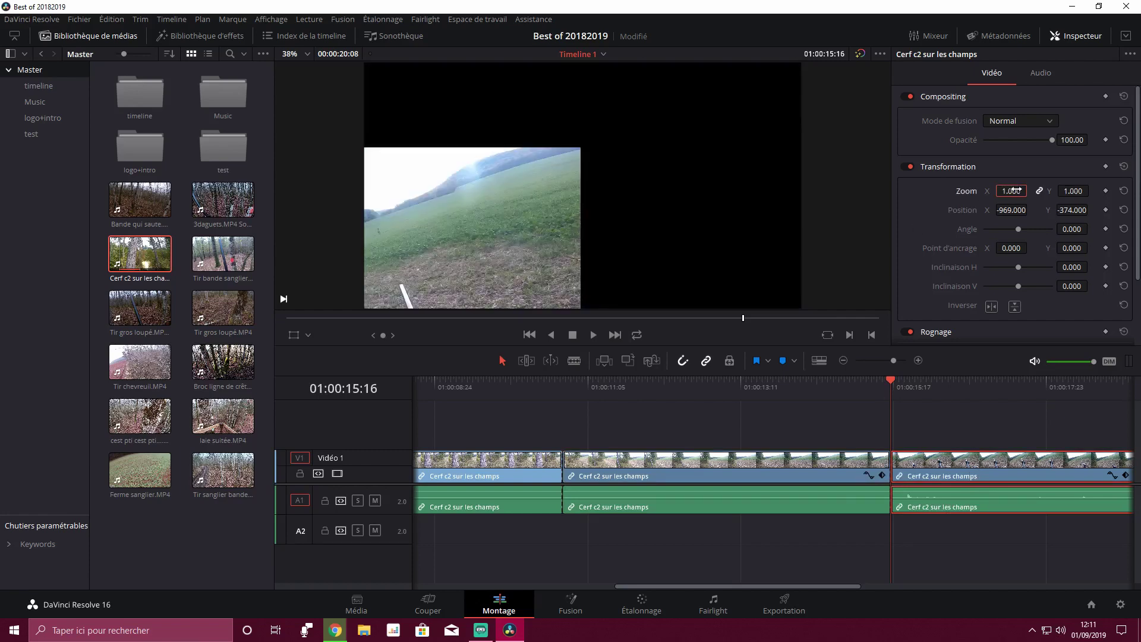
{"action": "left_click", "coordinate": [1017, 210]}
{"action": "type", "text": "0"}
{"action": "key", "text": "Return"}
{"action": "left_click", "coordinate": [1072, 210]}
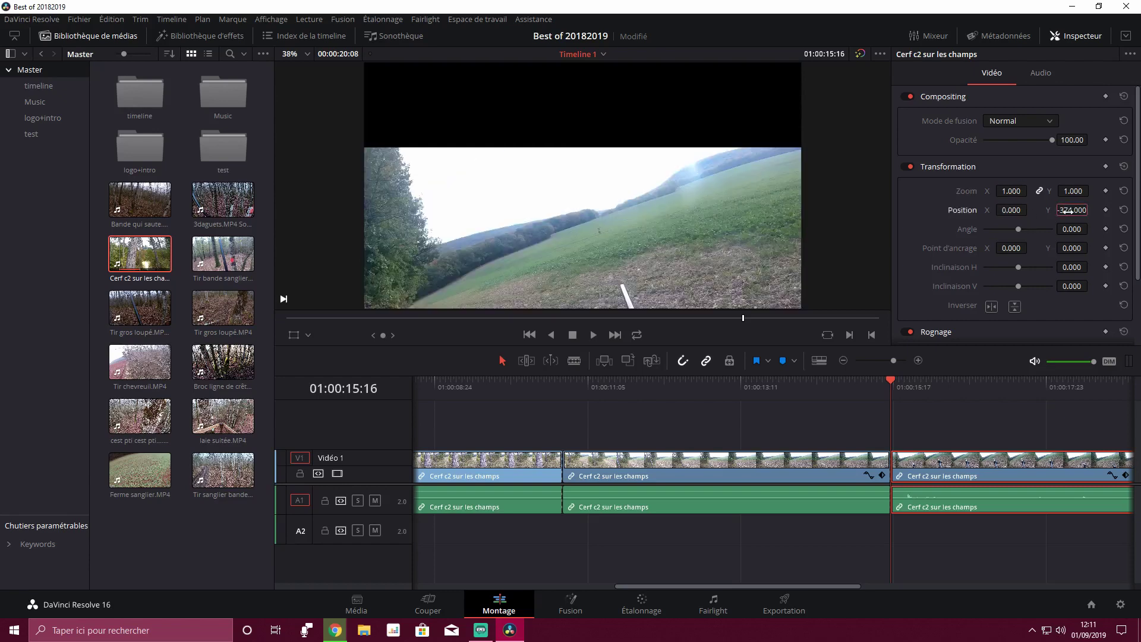
{"action": "type", "text": "0"}
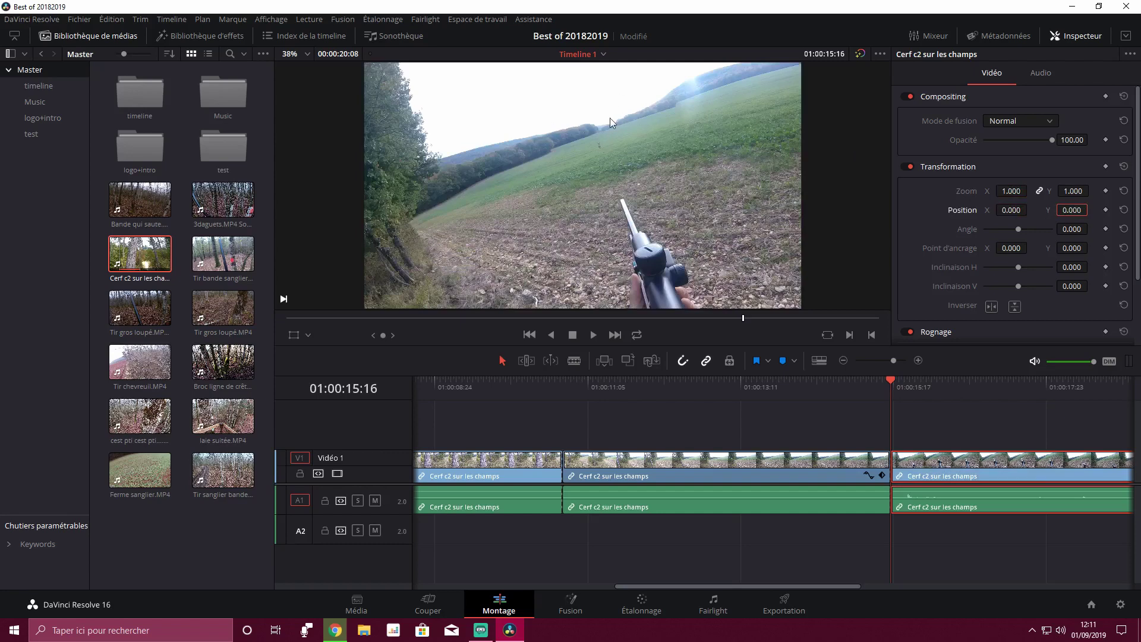
{"action": "left_click", "coordinate": [464, 385]}
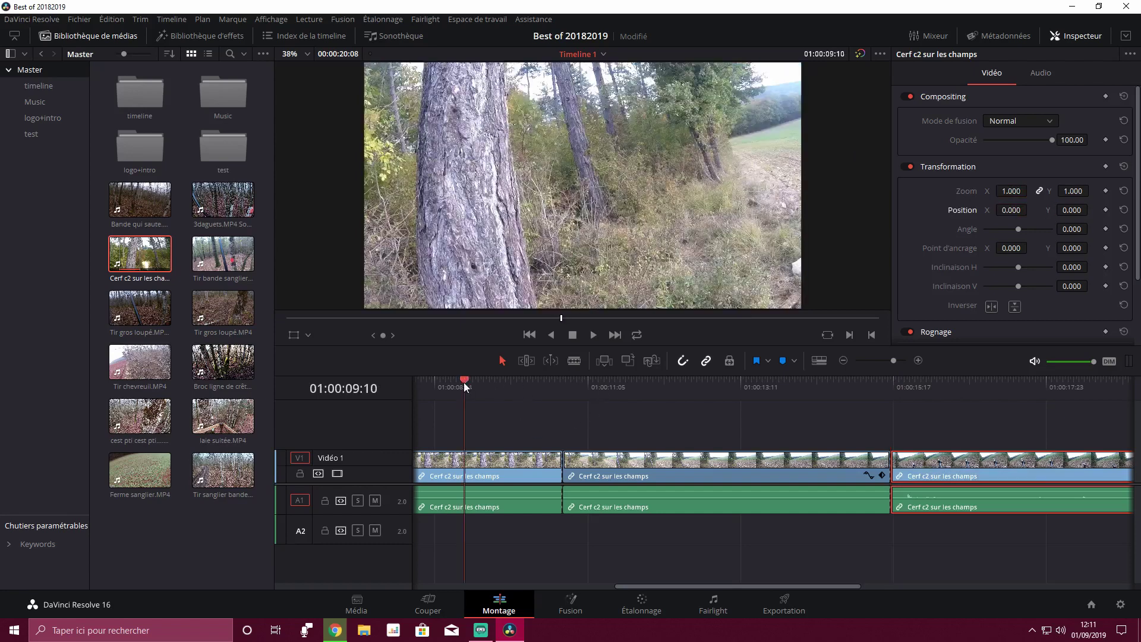
{"action": "key", "text": "space"}
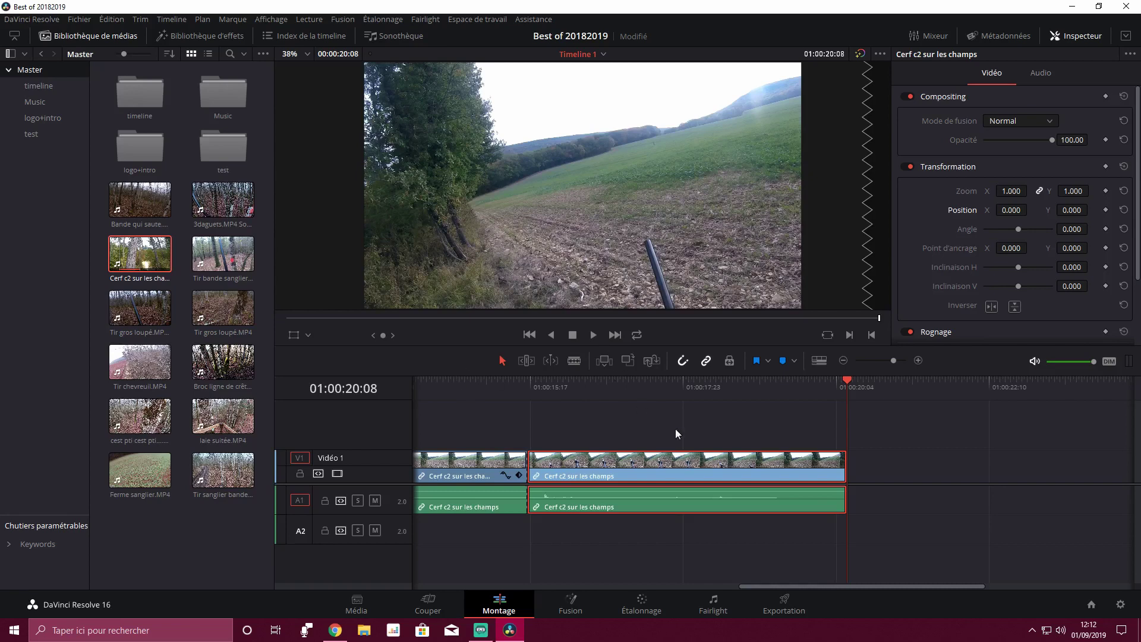
Step: Play the edit from 01:00:10:15 and split the enlarged stag segment at 01:00:11:06
{"action": "left_click_drag", "start_coordinate": [801, 586], "coordinate": [667, 579]}
{"action": "left_click", "coordinate": [566, 389]}
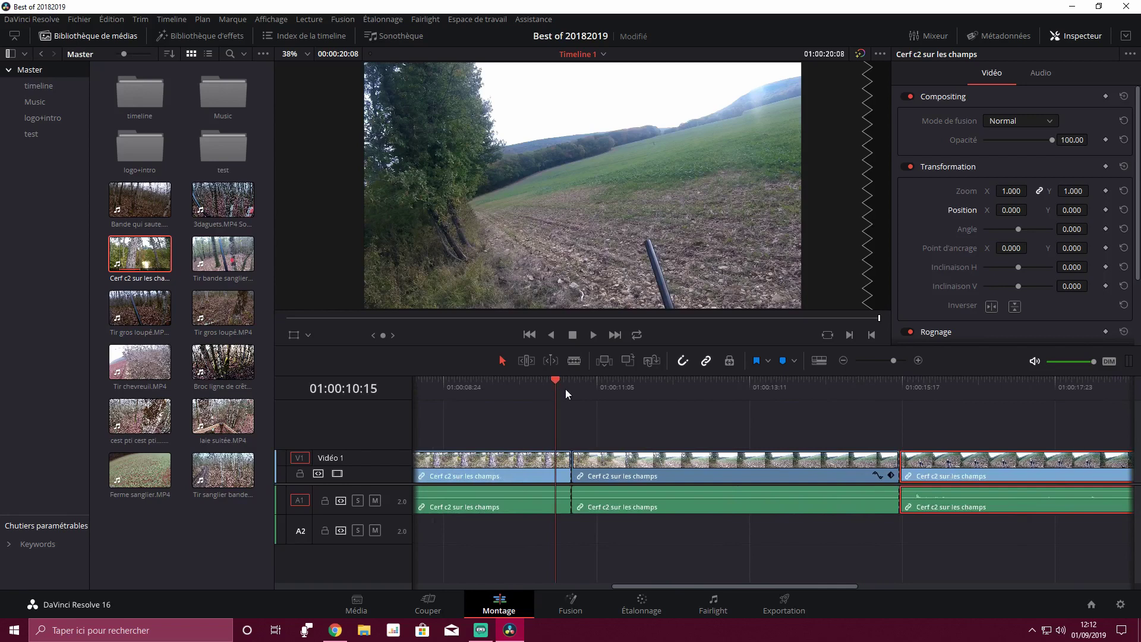
{"action": "key", "text": "space"}
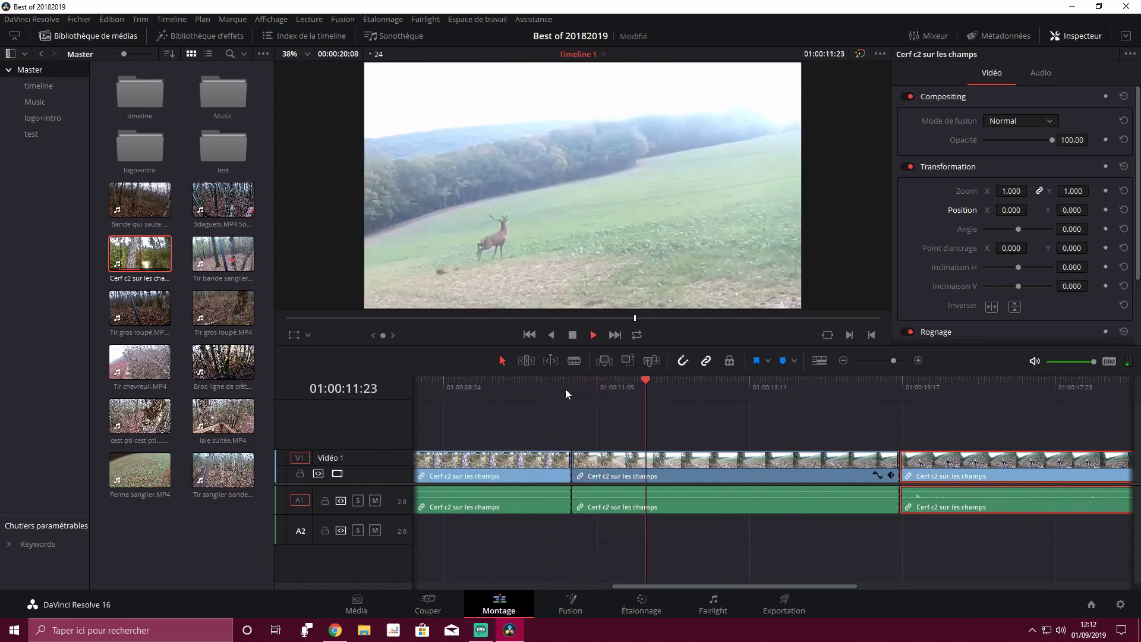
{"action": "key", "text": "space"}
{"action": "left_click_drag", "start_coordinate": [701, 388], "coordinate": [600, 404]}
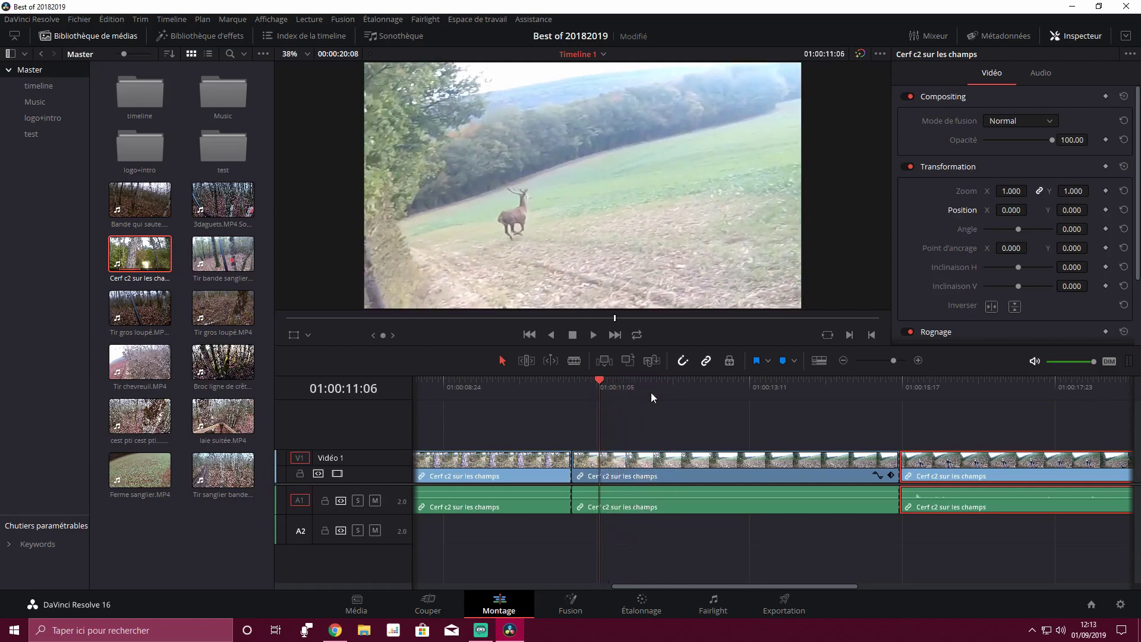
{"action": "left_click", "coordinate": [690, 465]}
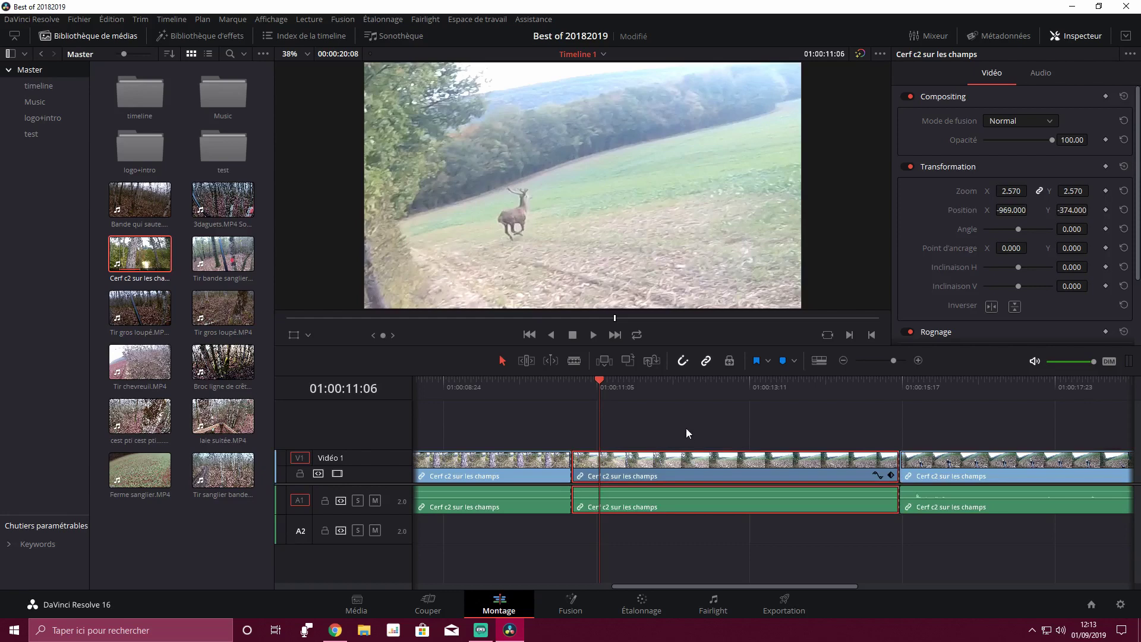
{"action": "key", "text": "ctrl+b"}
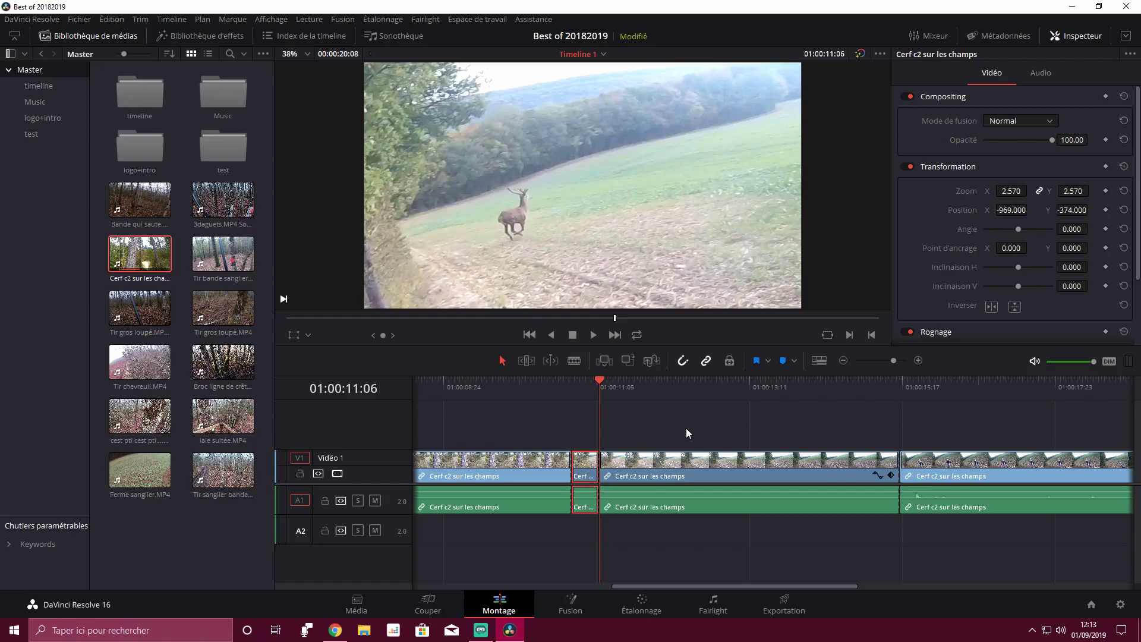
Step: Play on to 01:00:12:04 and split the remaining enlarged segment there to isolate the stag's leap
{"action": "key", "text": "space"}
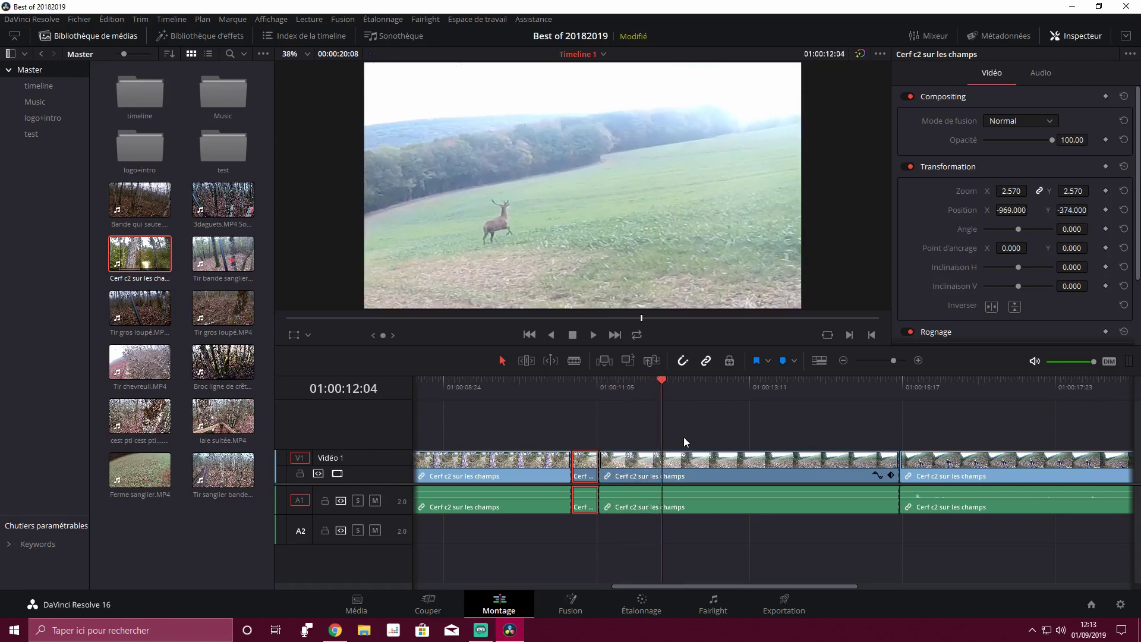
{"action": "left_click", "coordinate": [690, 466]}
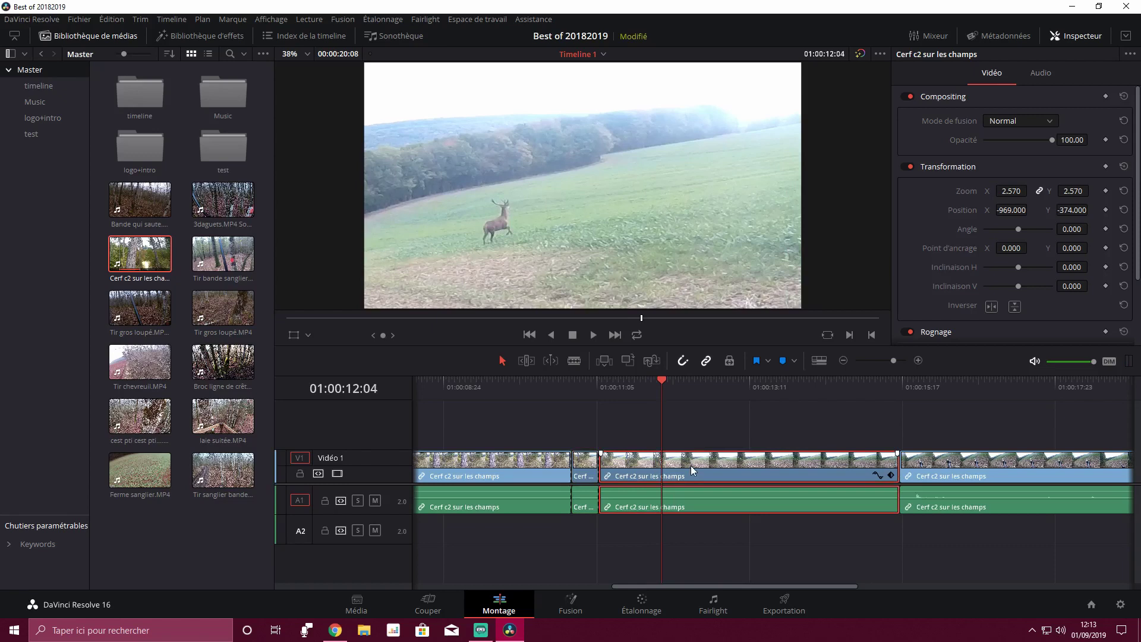
{"action": "key", "text": "ctrl+b"}
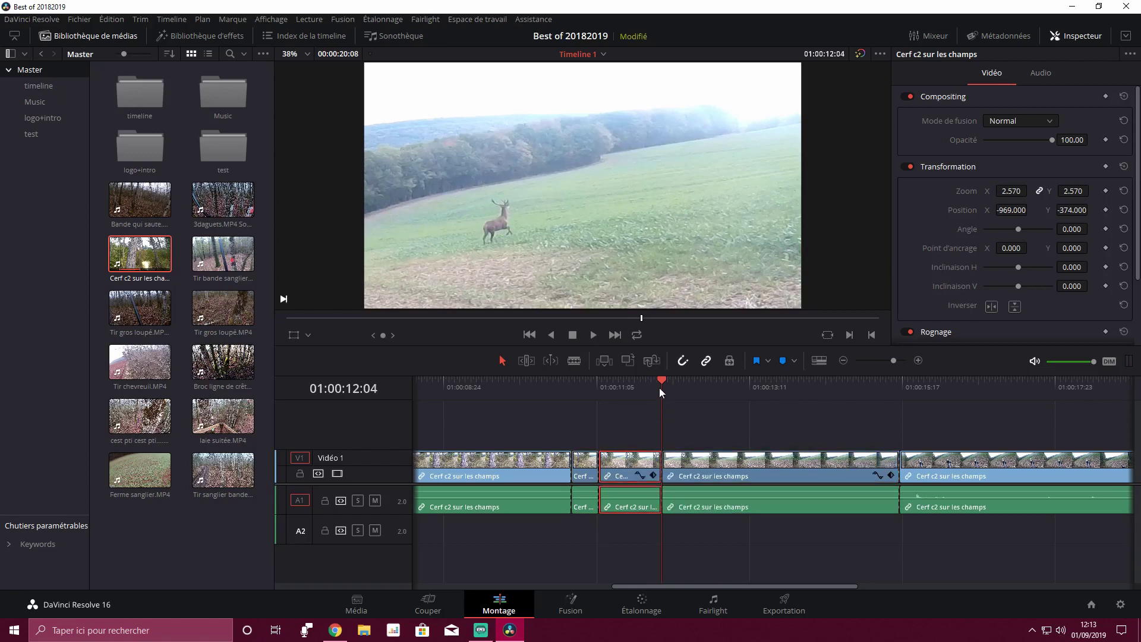
Step: Set the speed of the short segment between 01:00:11:06 and 01:00:12:04 to 50% with sequence ripple enabled
{"action": "mouse_move", "coordinate": [652, 380]}
{"action": "left_mouse_down"}
{"action": "mouse_move", "coordinate": [606, 387]}
{"action": "mouse_move", "coordinate": [637, 384]}
{"action": "left_mouse_up"}
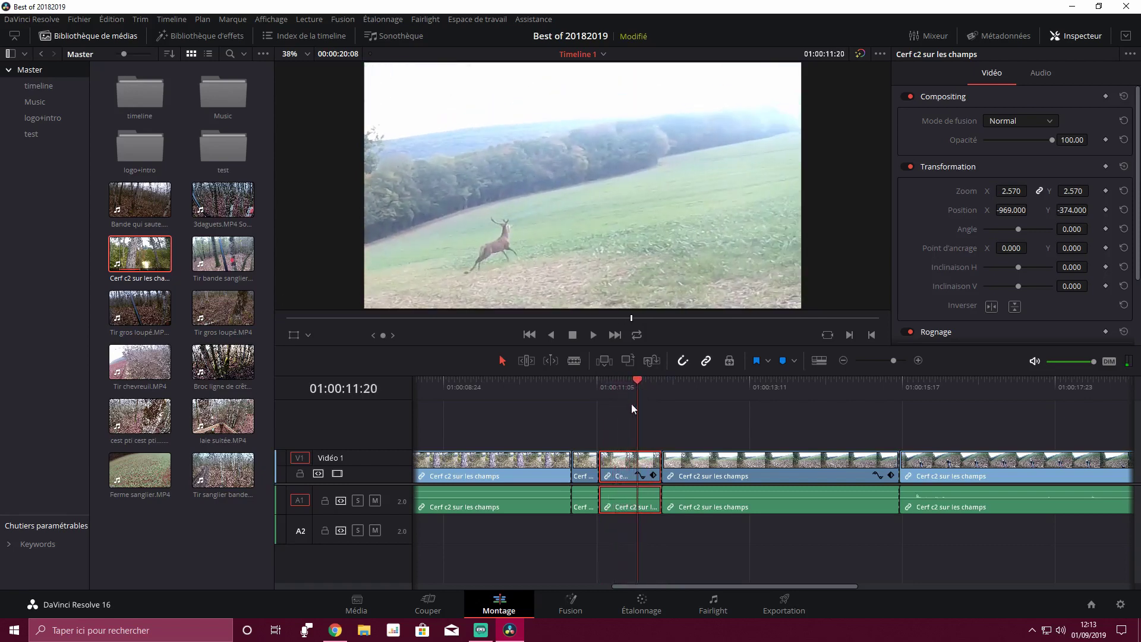
{"action": "right_click", "coordinate": [618, 463]}
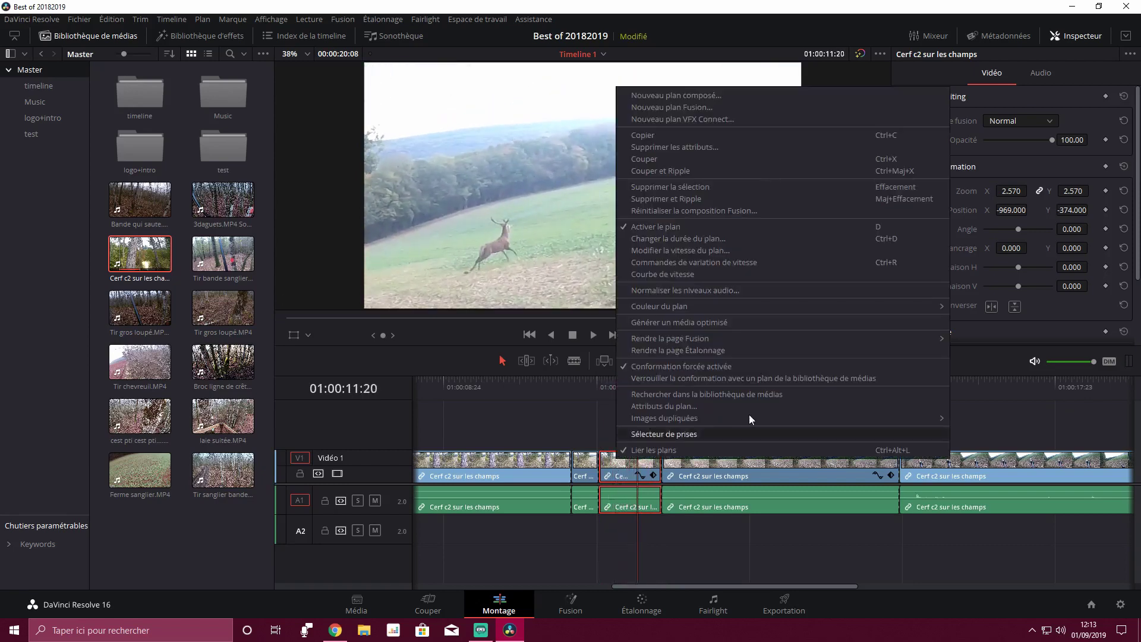
{"action": "left_click", "coordinate": [689, 250]}
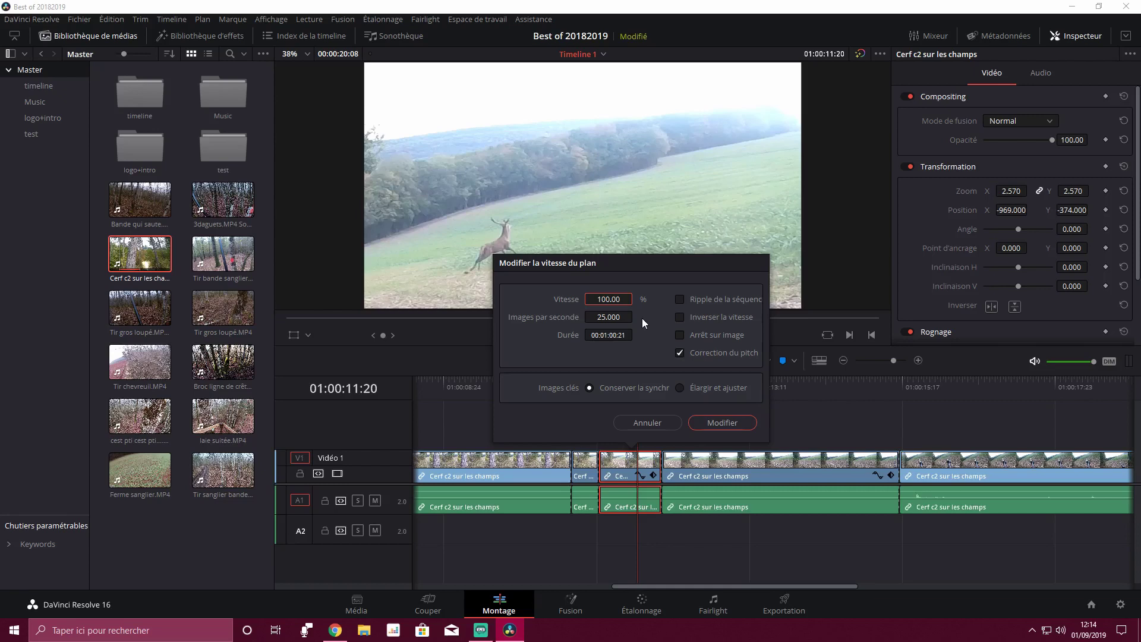
{"action": "left_click", "coordinate": [612, 299]}
{"action": "left_click", "coordinate": [682, 300]}
{"action": "left_click", "coordinate": [679, 300]}
{"action": "left_click", "coordinate": [722, 422]}
Step: Play the slowed-down passage from 01:00:10:08 to 01:00:15:10
{"action": "left_click", "coordinate": [536, 382]}
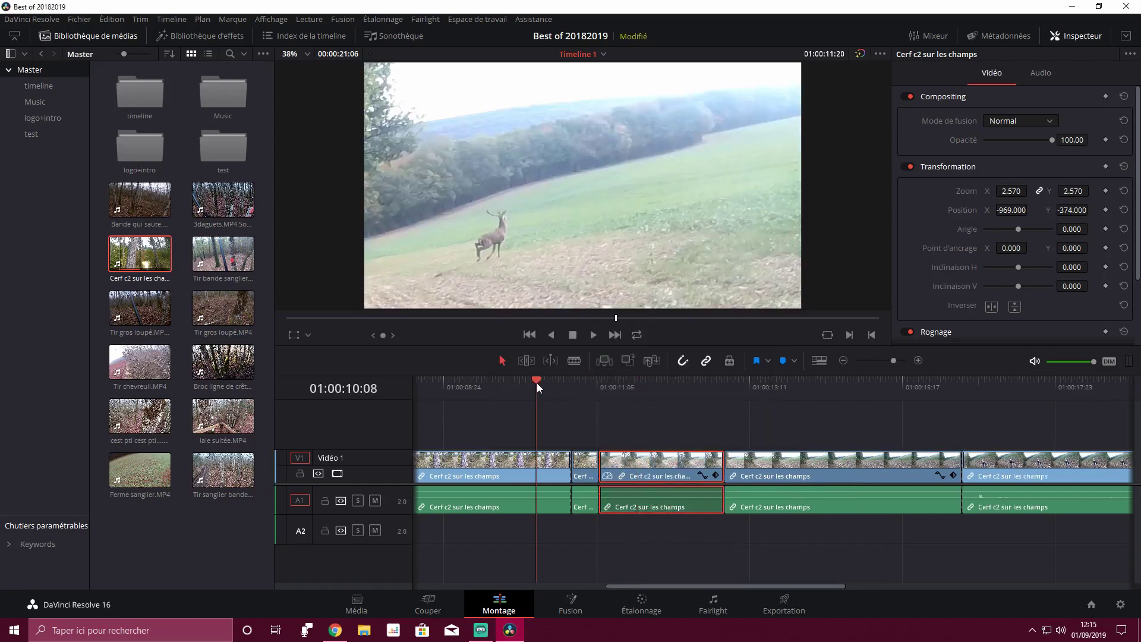
{"action": "key", "text": "space"}
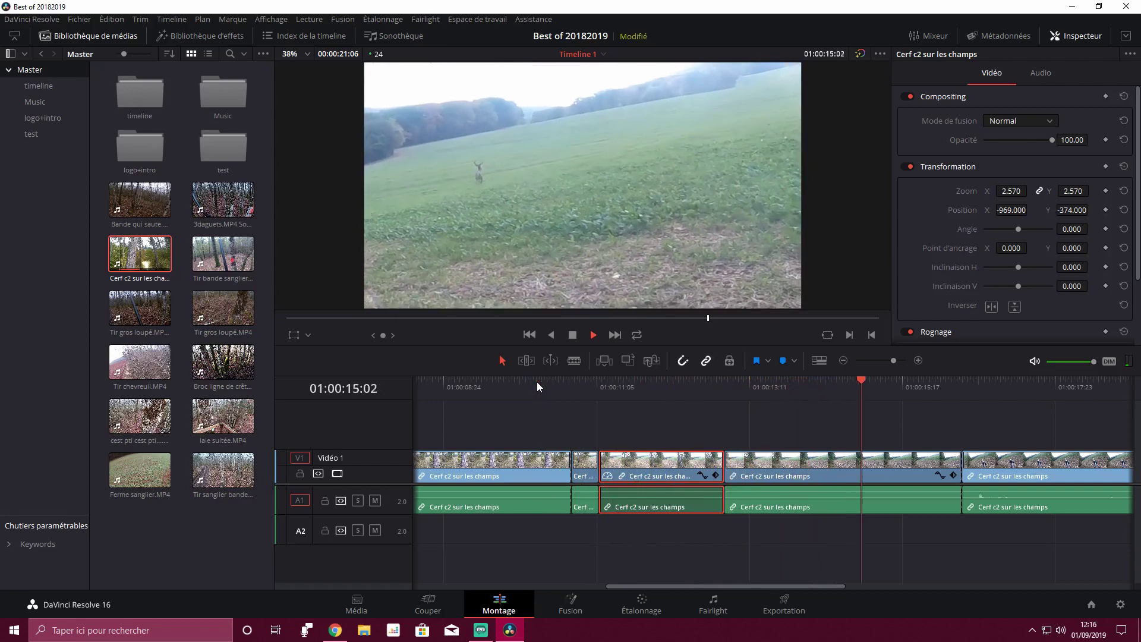
{"action": "key", "text": "space"}
Step: Set the slow-motion segment's speed to 25% with sequence ripple, and play the edit from 01:00:10:12
{"action": "right_click", "coordinate": [655, 476]}
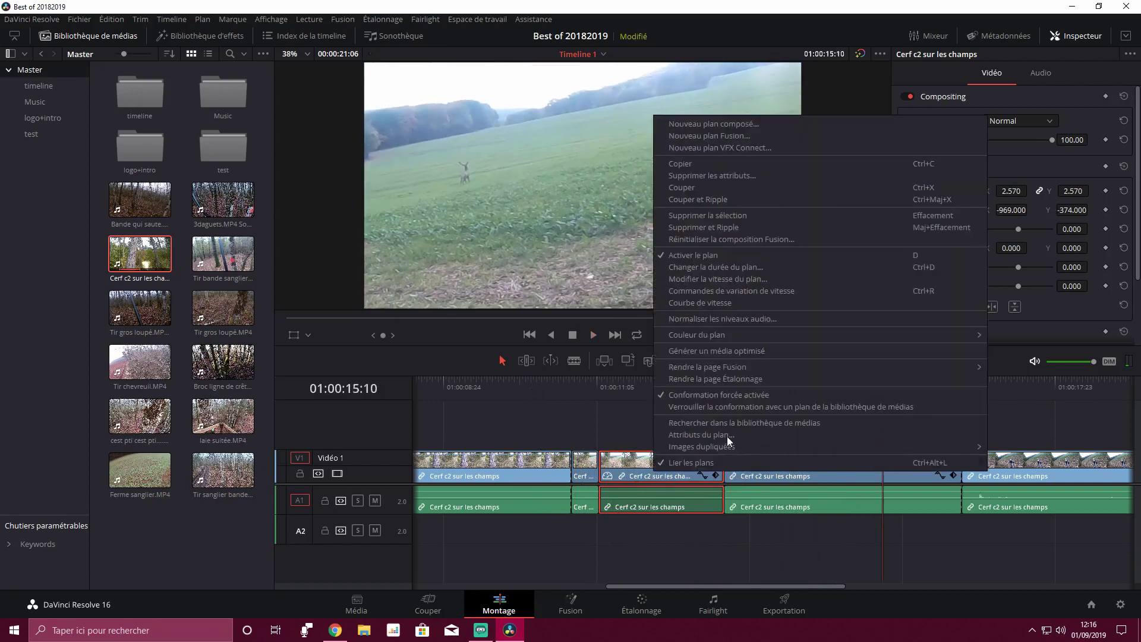
{"action": "left_click", "coordinate": [752, 280]}
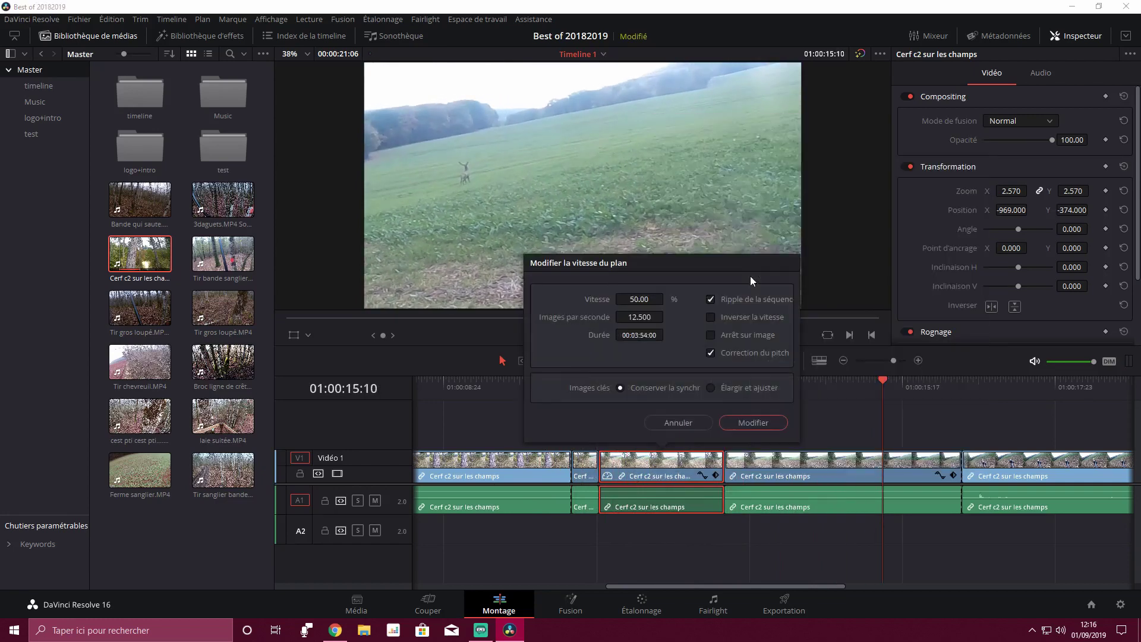
{"action": "type", "text": "50.00"}
{"action": "type", "text": "25"}
{"action": "left_click", "coordinate": [737, 416]}
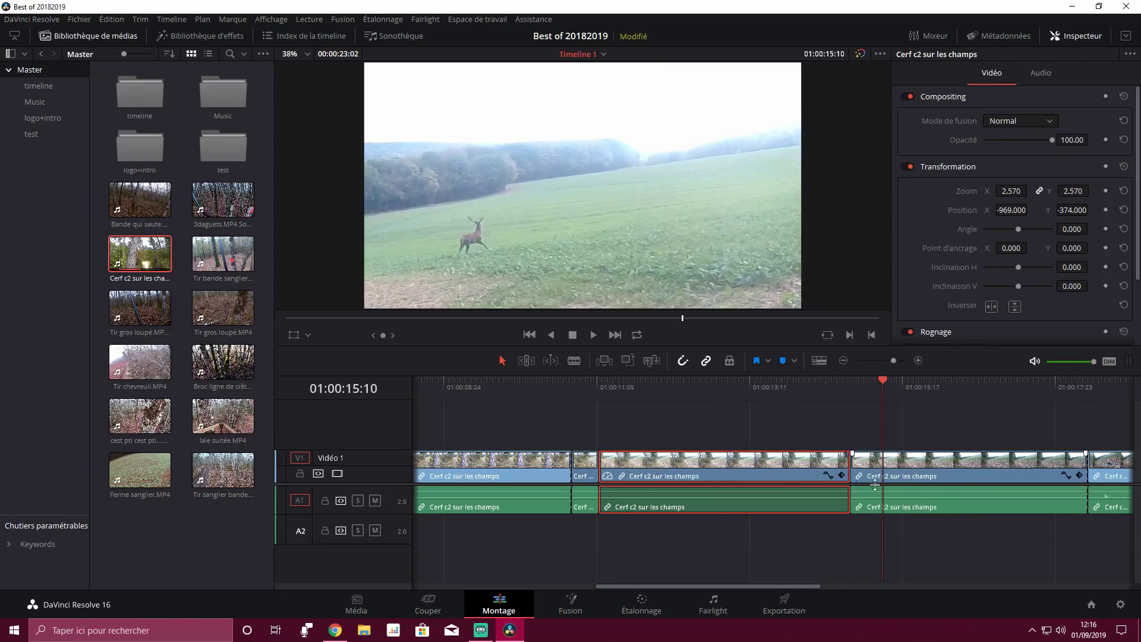
{"action": "left_click", "coordinate": [548, 383]}
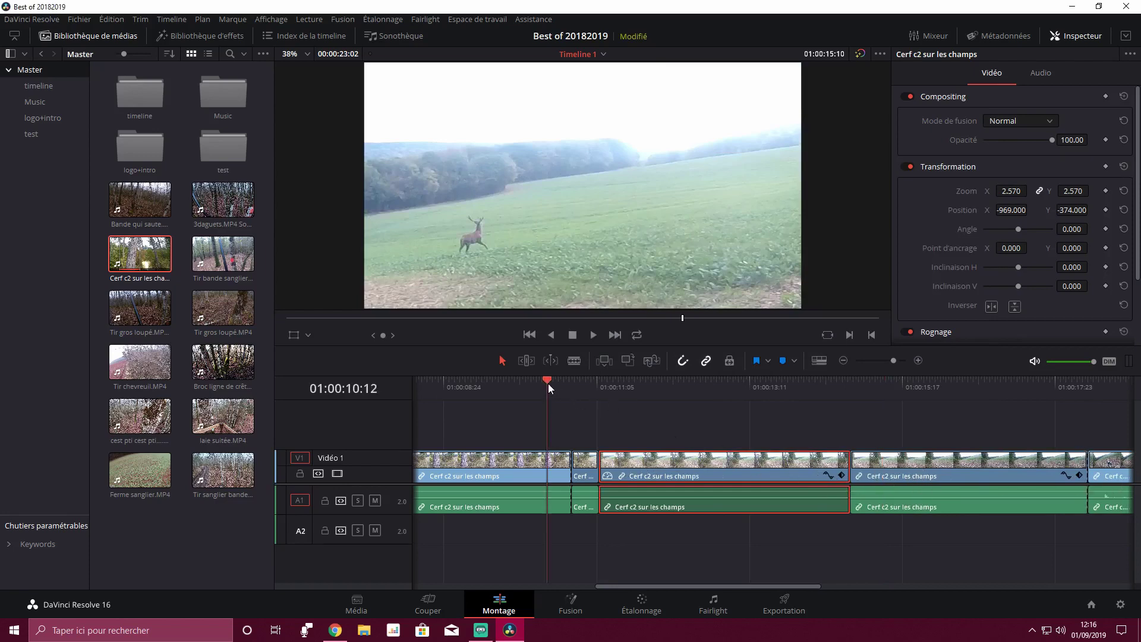
{"action": "key", "text": "space"}
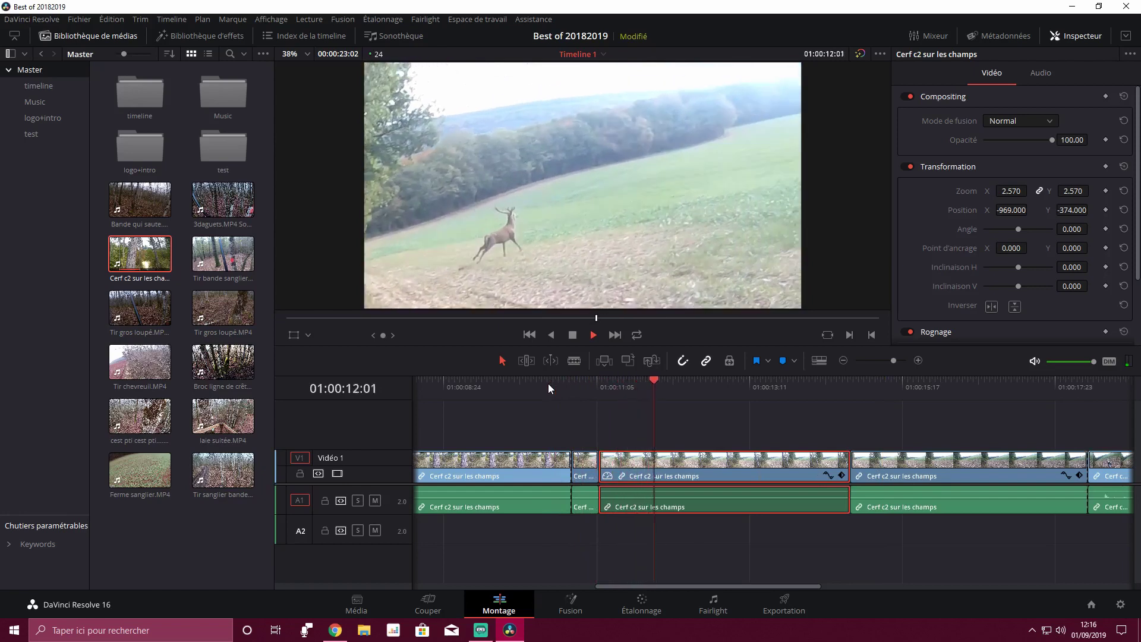